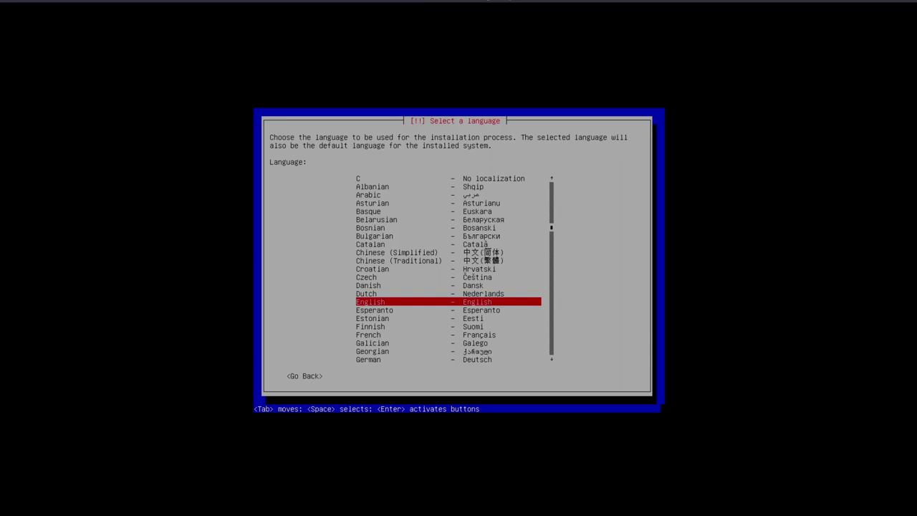
Choose English as the installation language and United States as the location
{"action": "key", "text": "Return"}
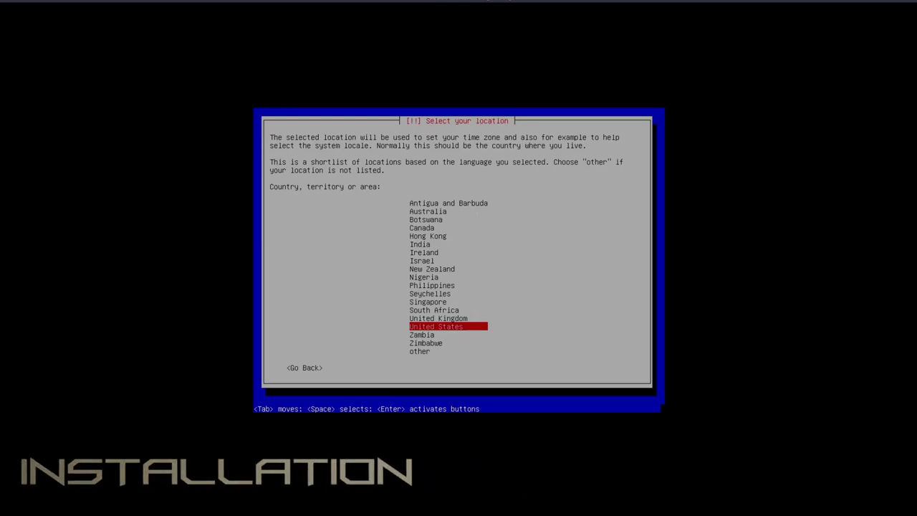
{"action": "key", "text": "Return"}
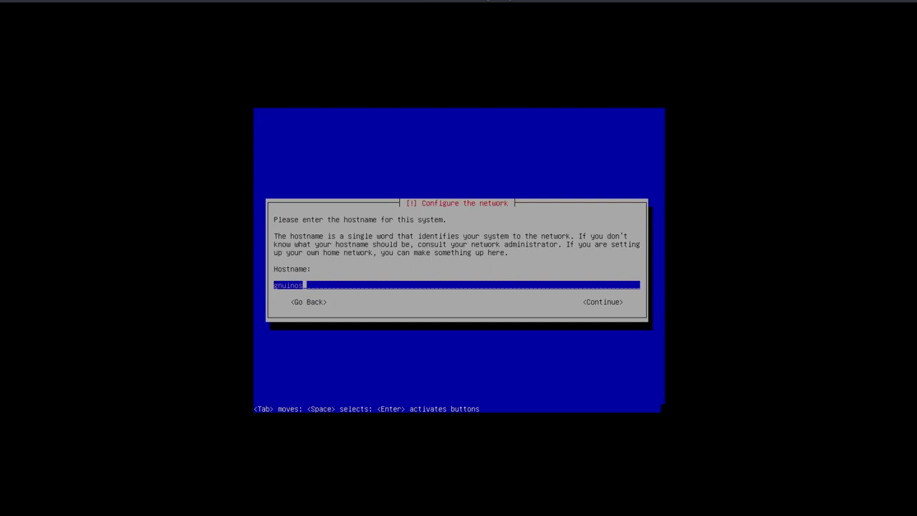
Keep 'gnuinos' as the system hostname and continue
{"action": "key", "text": "Return"}
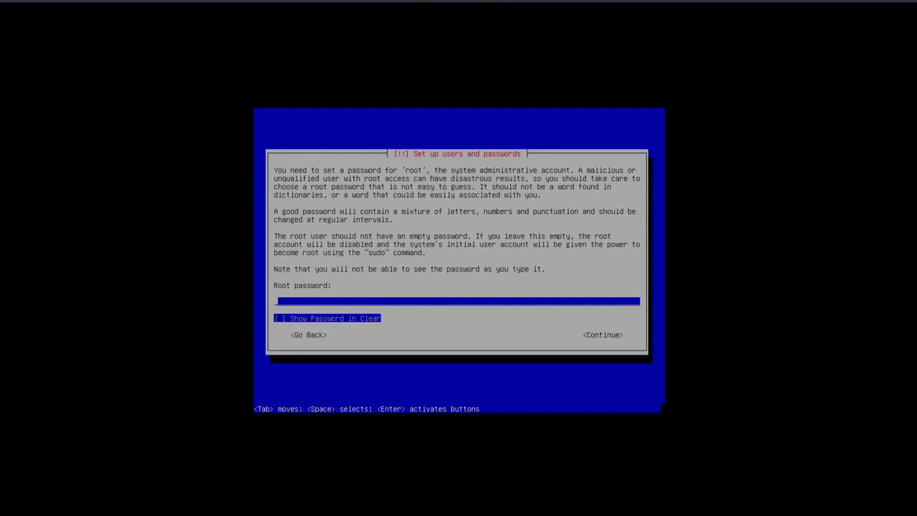
Enter and confirm the root password
{"action": "type", "text": "p"}
{"action": "key", "text": "Return"}
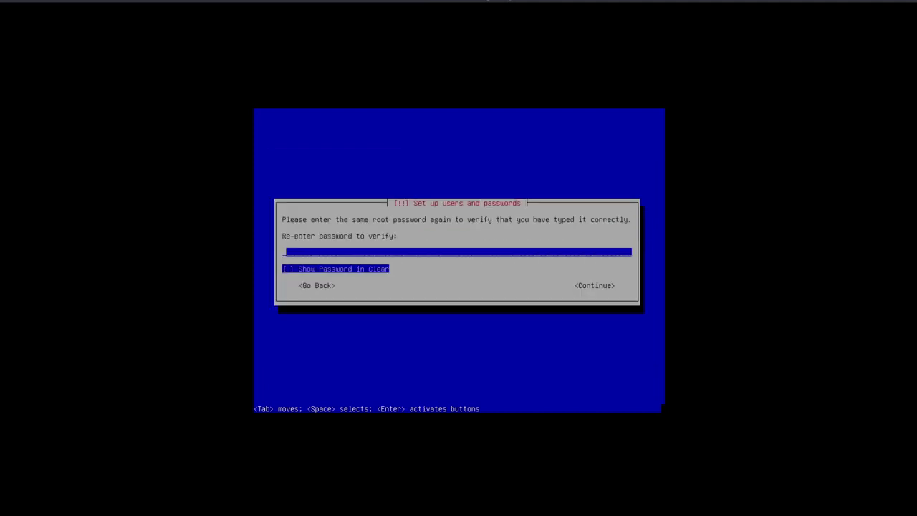
{"action": "type", "text": "p"}
{"action": "key", "text": "Return"}
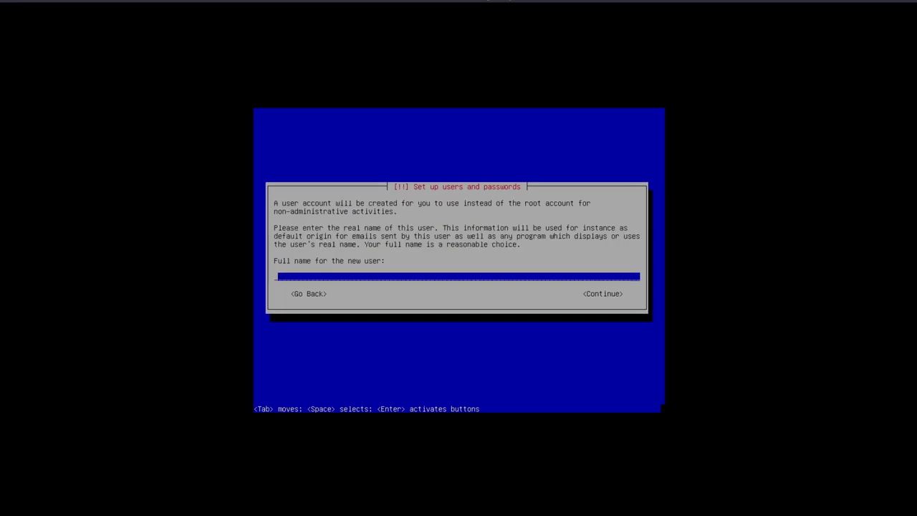
Enter the new user's full name and password, then choose Pacific as the time zone
{"action": "type", "text": "linuxhi"}
{"action": "type", "text": "b"}
{"action": "key", "text": "Return"}
{"action": "key", "text": "Return"}
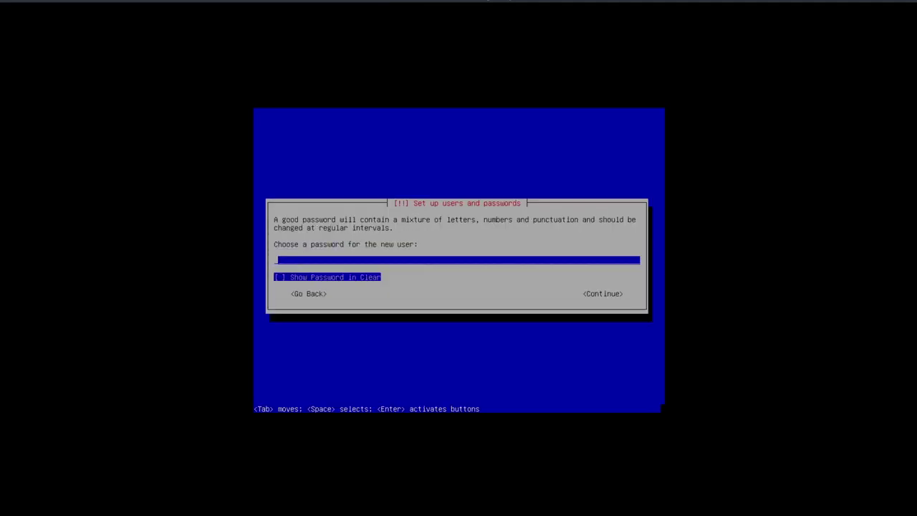
{"action": "type", "text": "**"}
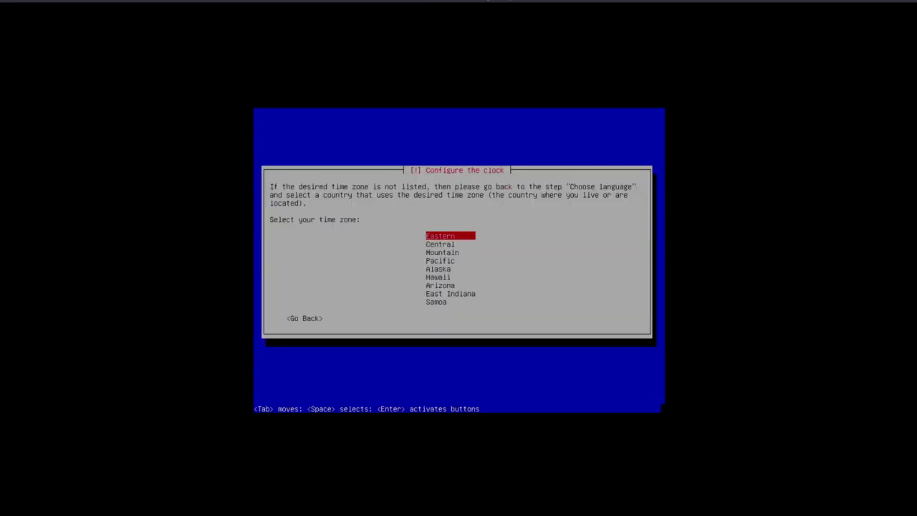
{"action": "key", "text": "Down"}
{"action": "key", "text": "Down"}
{"action": "key", "text": "Down"}
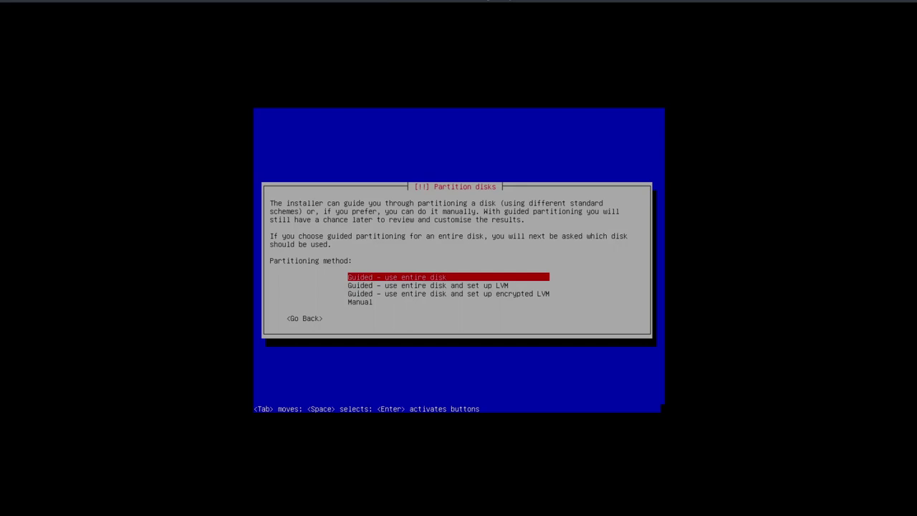
Guided-partition the entire SCSI1 sda disk and agree to write the changes
{"action": "key", "text": "Return"}
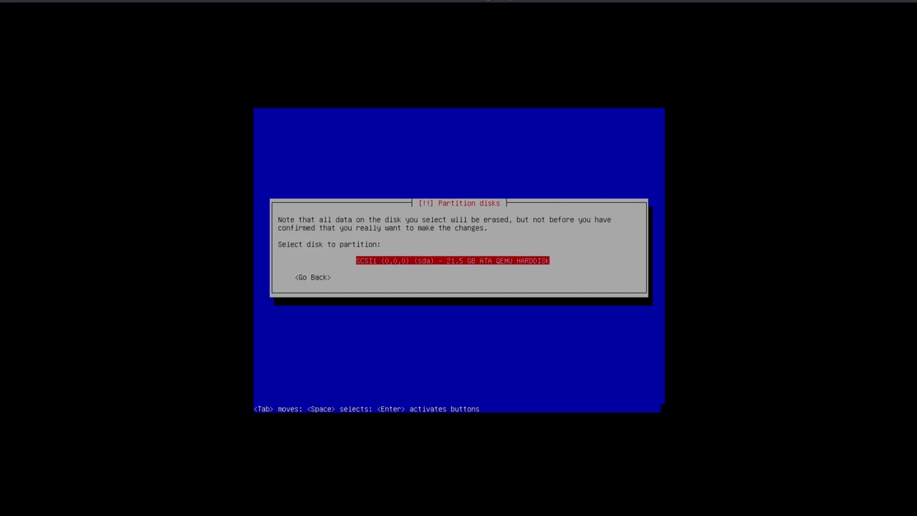
{"action": "key", "text": "Return"}
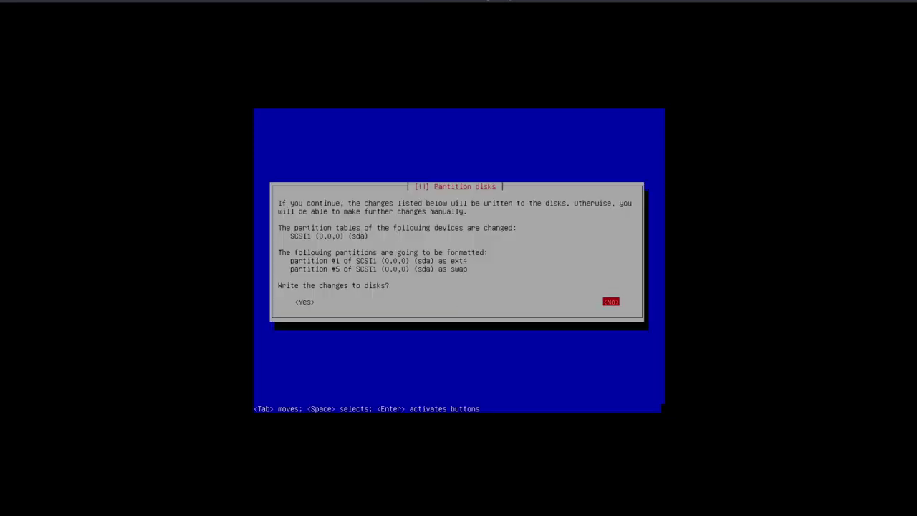
{"action": "key", "text": "Left"}
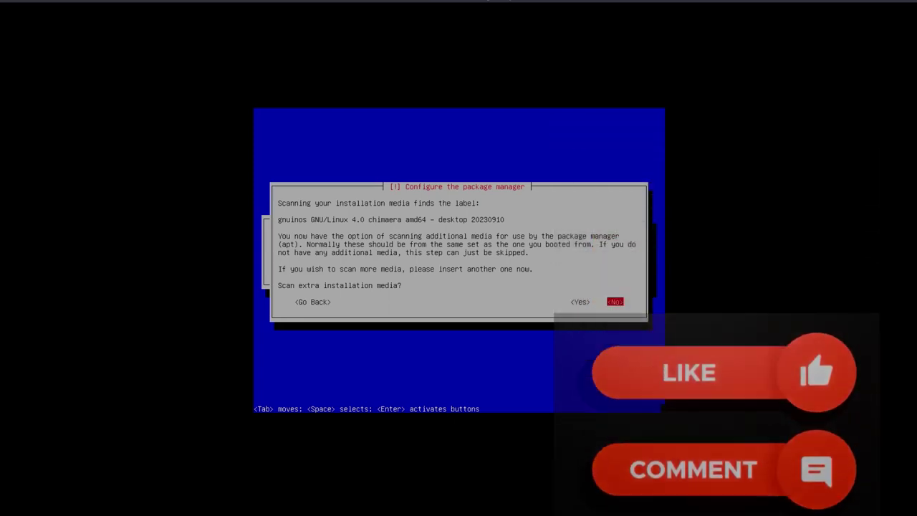
Decline scanning extra installation media
{"action": "key", "text": "Return"}
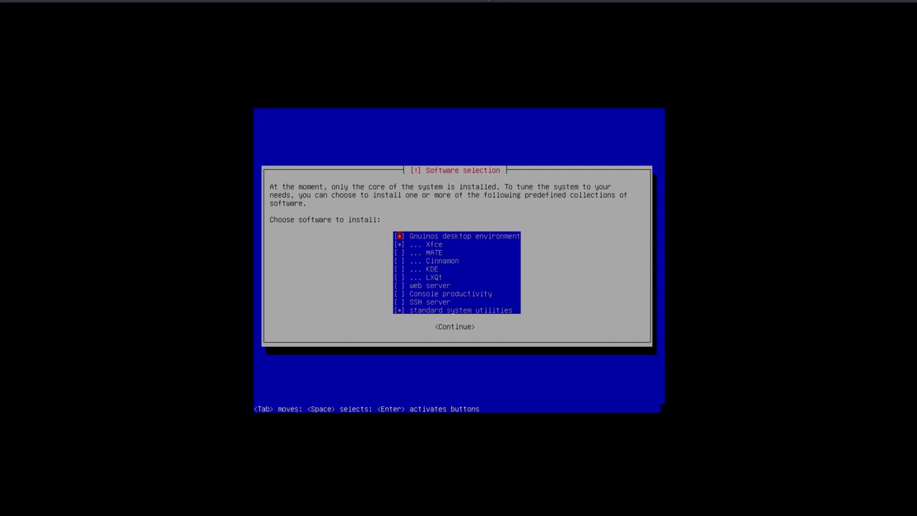
Confirm the software selection with Gnuinos desktop, Xfce and standard system utilities
{"action": "key", "text": "Down"}
{"action": "key", "text": "Down"}
{"action": "key", "text": "Down"}
{"action": "key", "text": "Down"}
{"action": "key", "text": "Down"}
{"action": "key", "text": "Down"}
{"action": "key", "text": "Down"}
{"action": "key", "text": "Down"}
{"action": "key", "text": "Tab"}
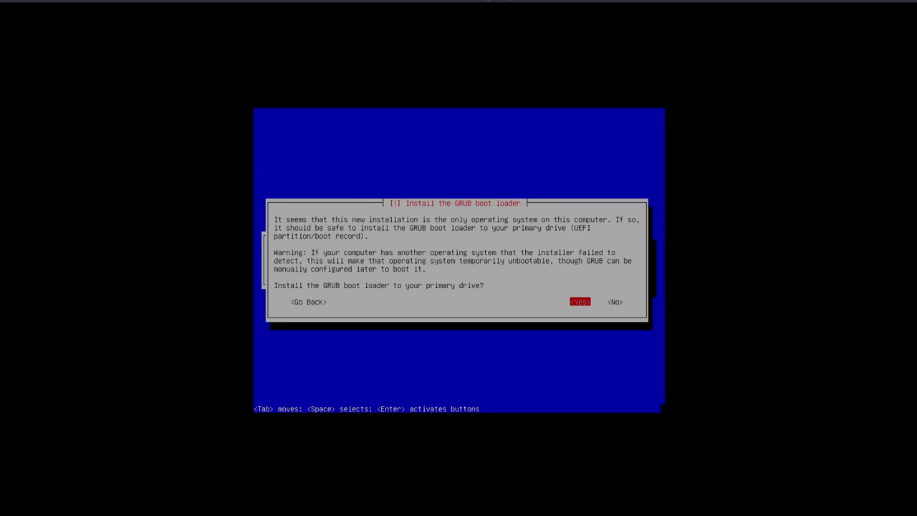
Install the GRUB boot loader to the primary drive
{"action": "key", "text": "Return"}
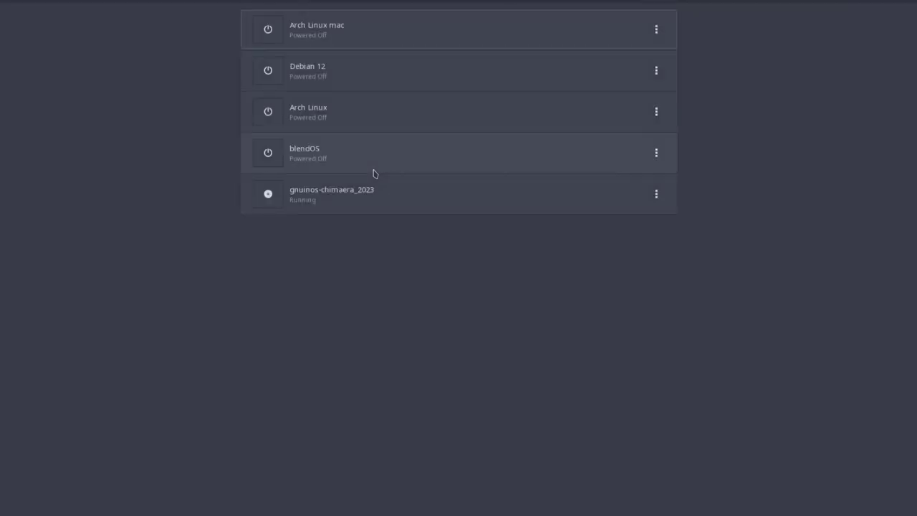
Remove the installation ISO from the gnuinos-chimaera_2023 box's CD/DVD drive in Devices & Shares
{"action": "left_click", "coordinate": [657, 195]}
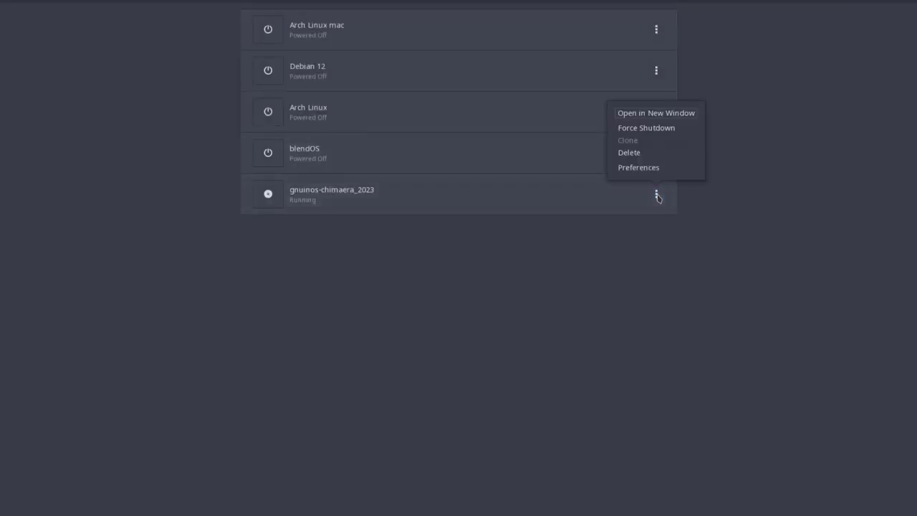
{"action": "left_click", "coordinate": [638, 169]}
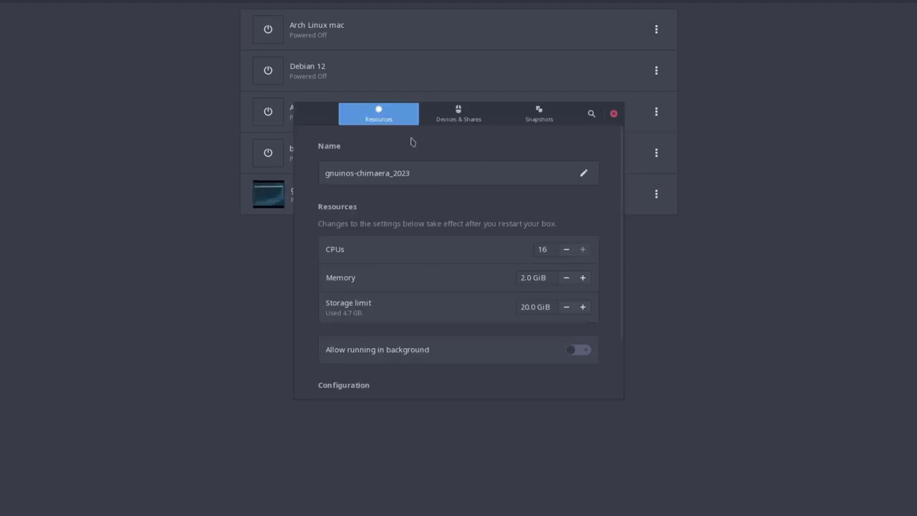
{"action": "left_click", "coordinate": [463, 111]}
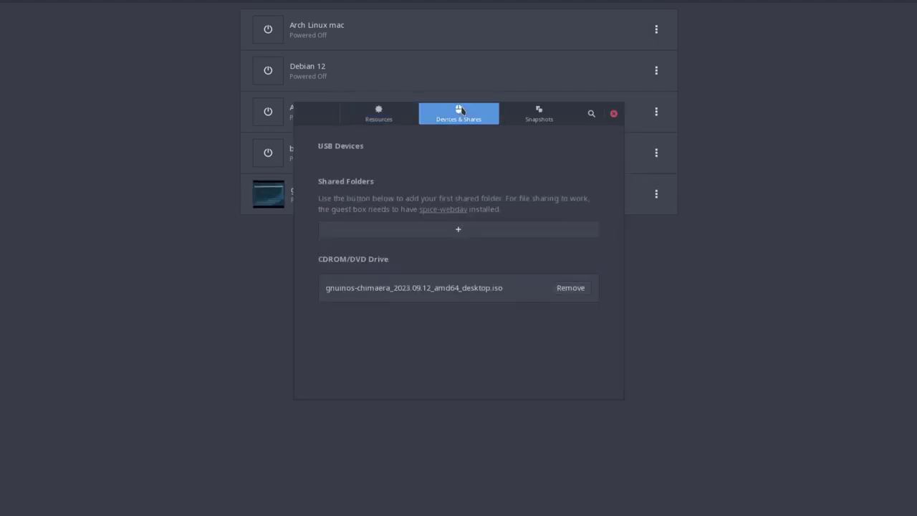
{"action": "left_click", "coordinate": [568, 290]}
{"action": "left_click", "coordinate": [613, 113]}
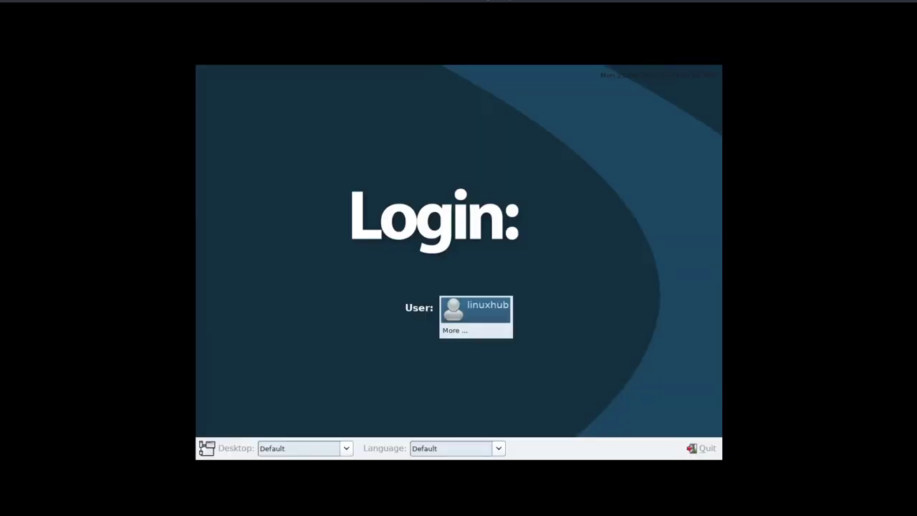
Select the new user on the login screen and enter its password
{"action": "left_click", "coordinate": [478, 308]}
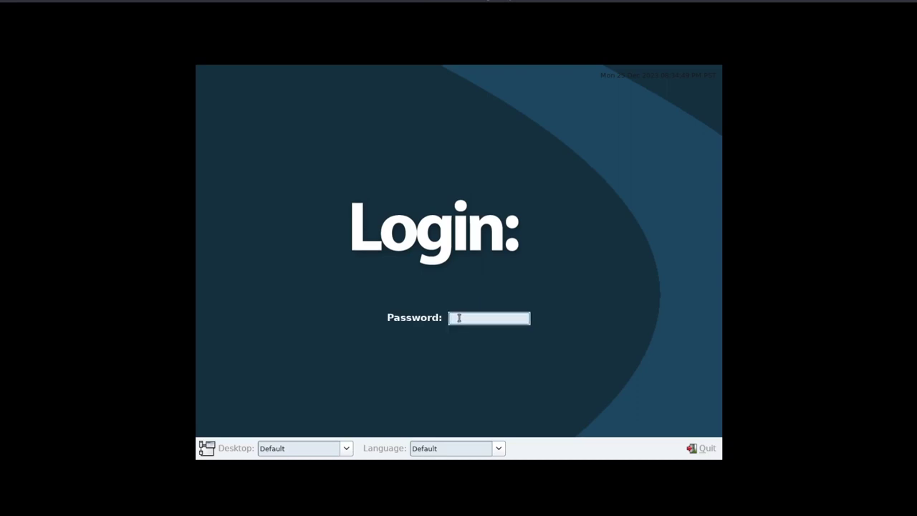
{"action": "type", "text": "••"}
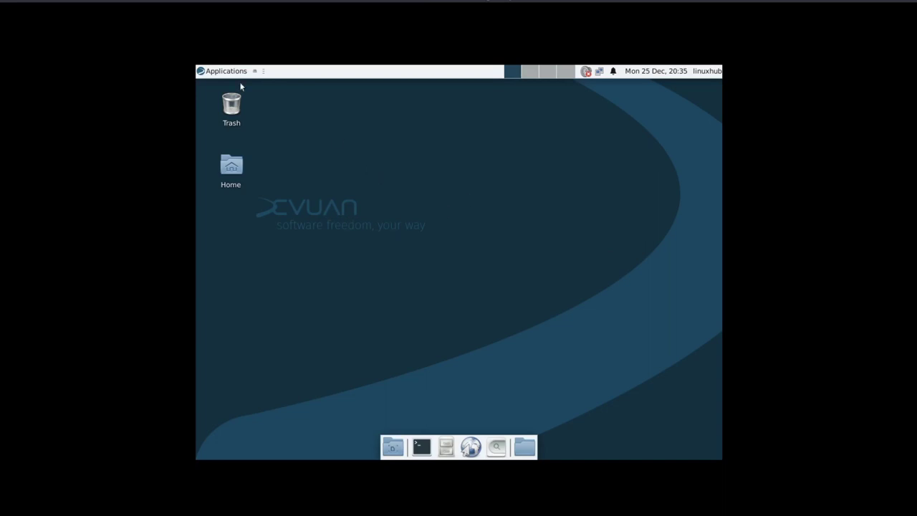
Open Display settings and switch Virtual-1 to 1920x1080, keeping the new configuration
{"action": "left_click", "coordinate": [210, 74]}
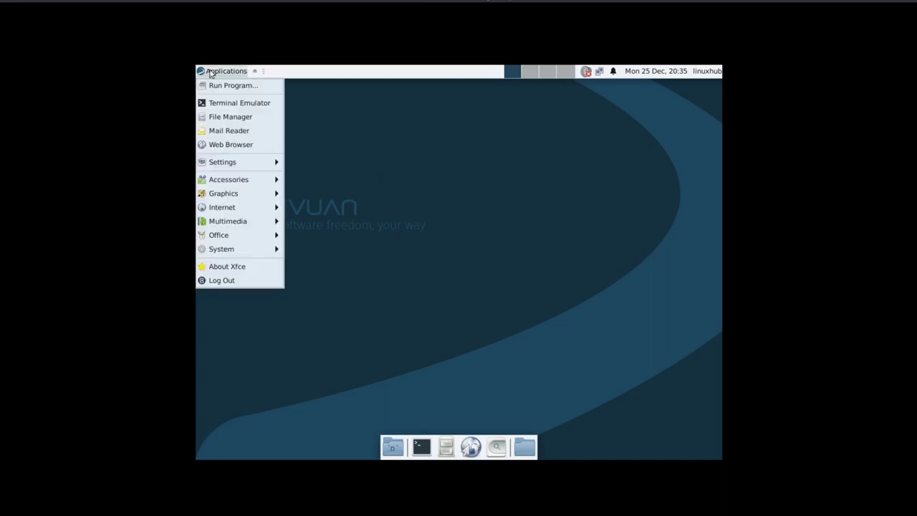
{"action": "mouse_move", "coordinate": [240, 164]}
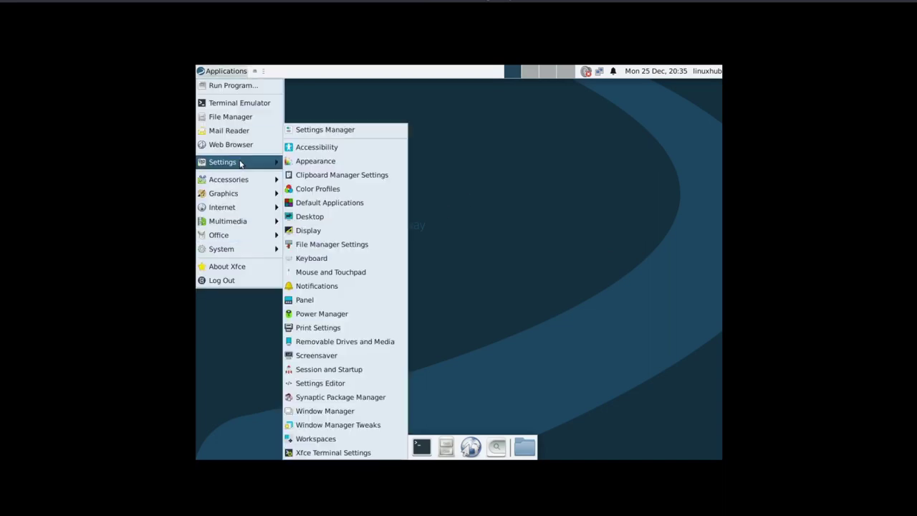
{"action": "left_click", "coordinate": [314, 231]}
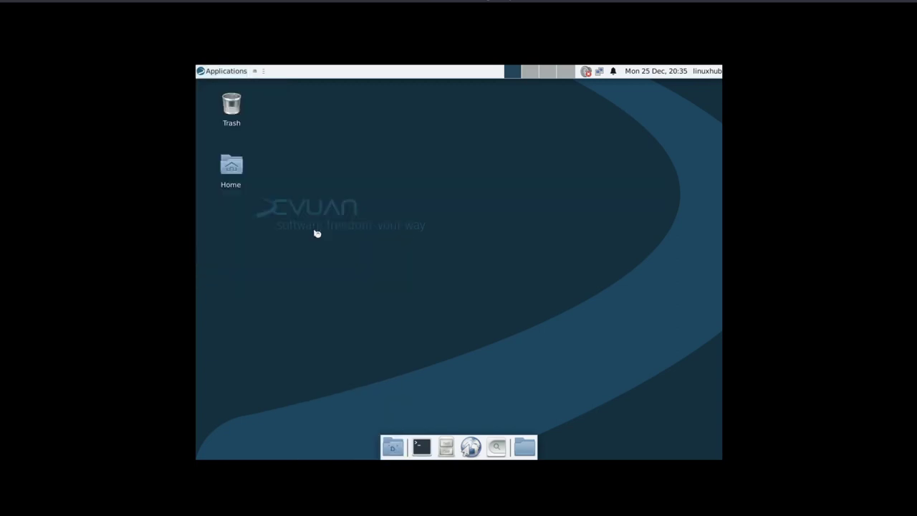
{"action": "left_click", "coordinate": [490, 156]}
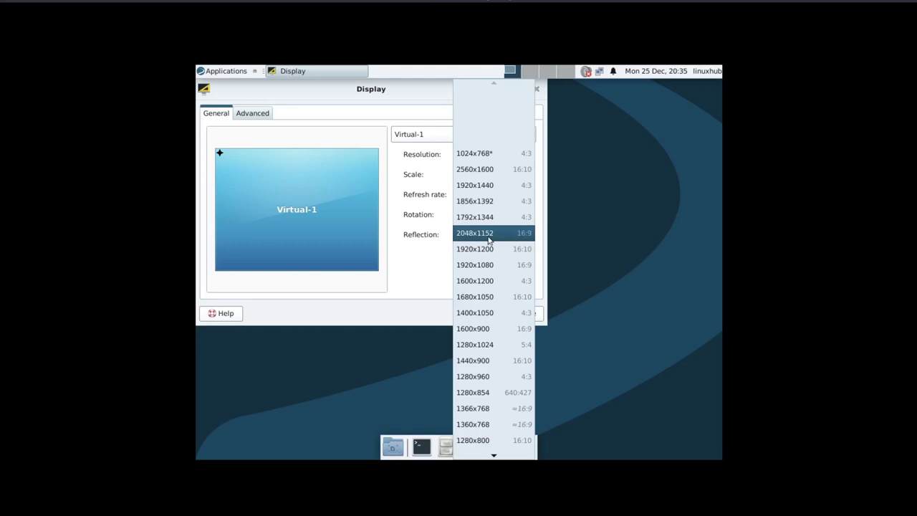
{"action": "left_click", "coordinate": [476, 265]}
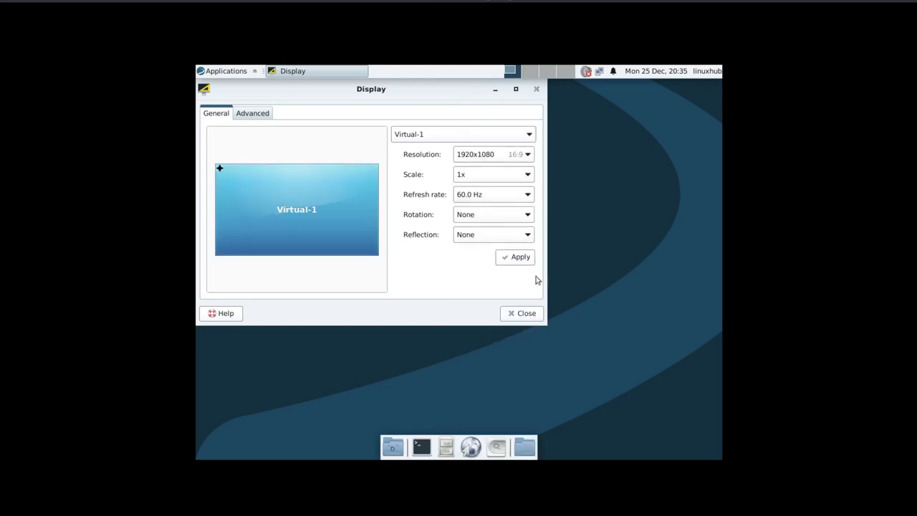
{"action": "left_click", "coordinate": [499, 260]}
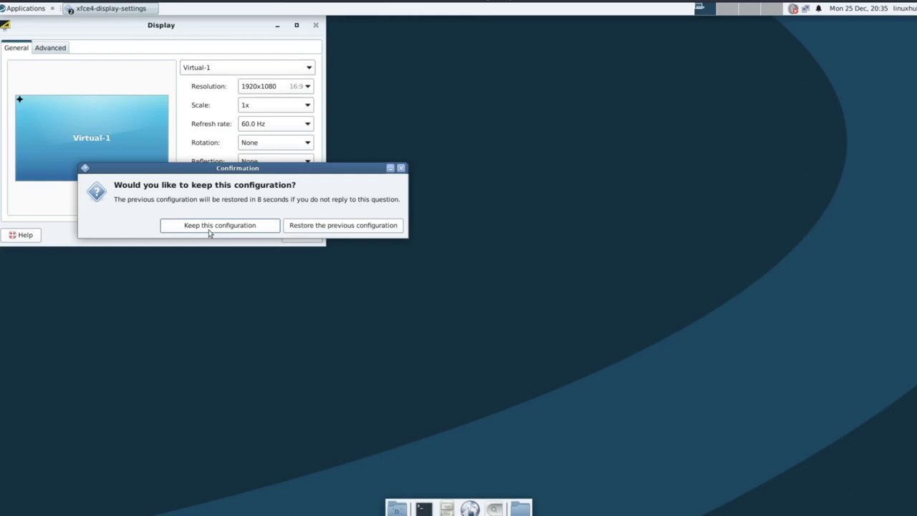
{"action": "left_click", "coordinate": [209, 227]}
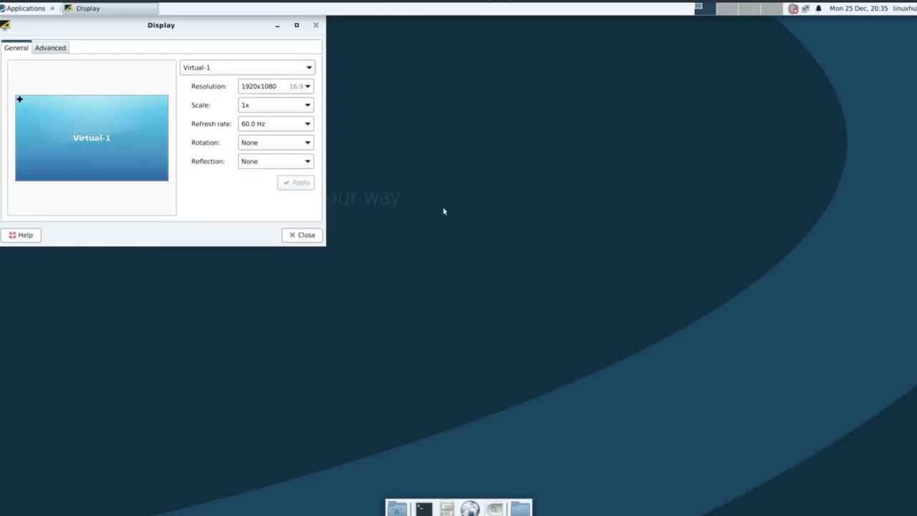
Close the Display settings window, leaving the desktop at 1920x1080
{"action": "left_click", "coordinate": [302, 235]}
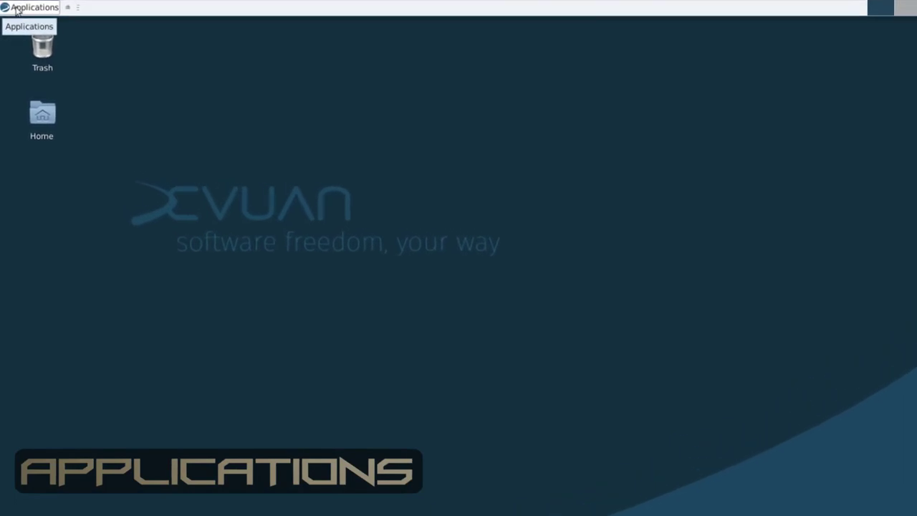
Browse the Applications menu's Settings, Accessories, Graphics, Internet, Multimedia, Office and System submenus
{"action": "left_click", "coordinate": [19, 8]}
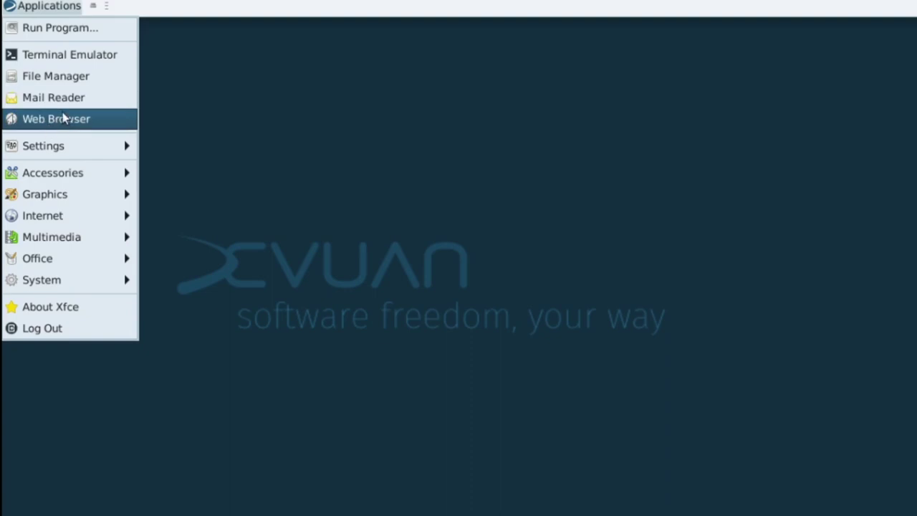
{"action": "mouse_move", "coordinate": [32, 148]}
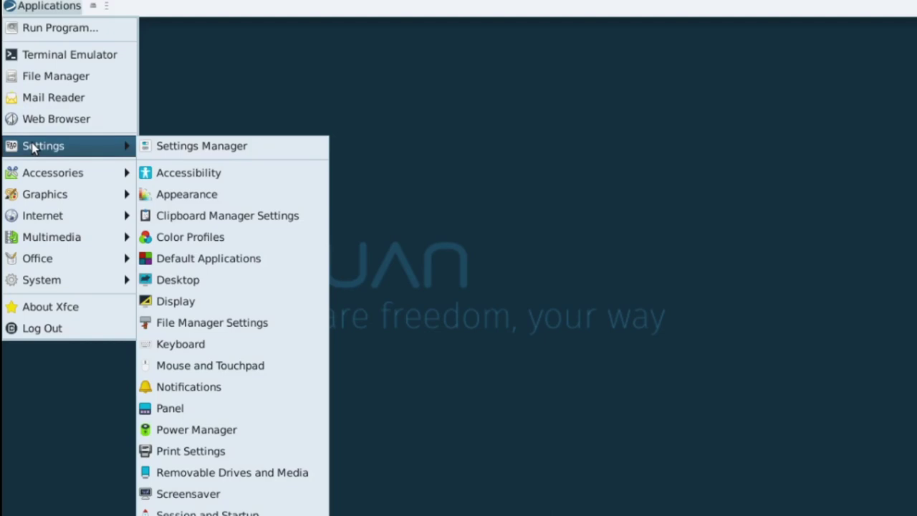
{"action": "mouse_move", "coordinate": [48, 180]}
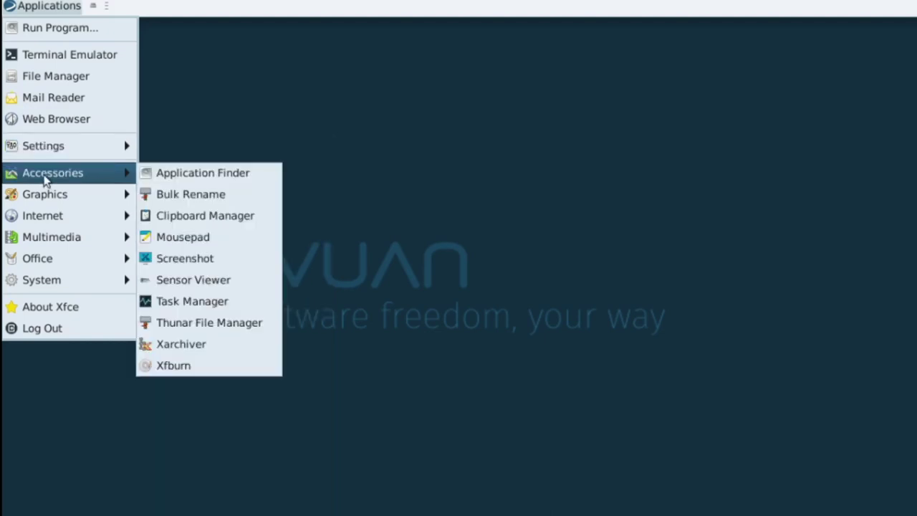
{"action": "mouse_move", "coordinate": [43, 224]}
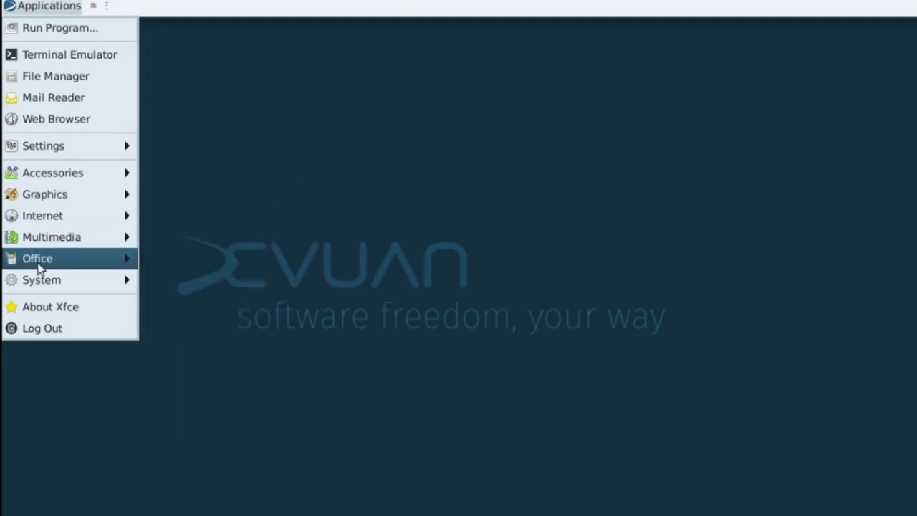
{"action": "mouse_move", "coordinate": [39, 265]}
{"action": "mouse_move", "coordinate": [32, 287]}
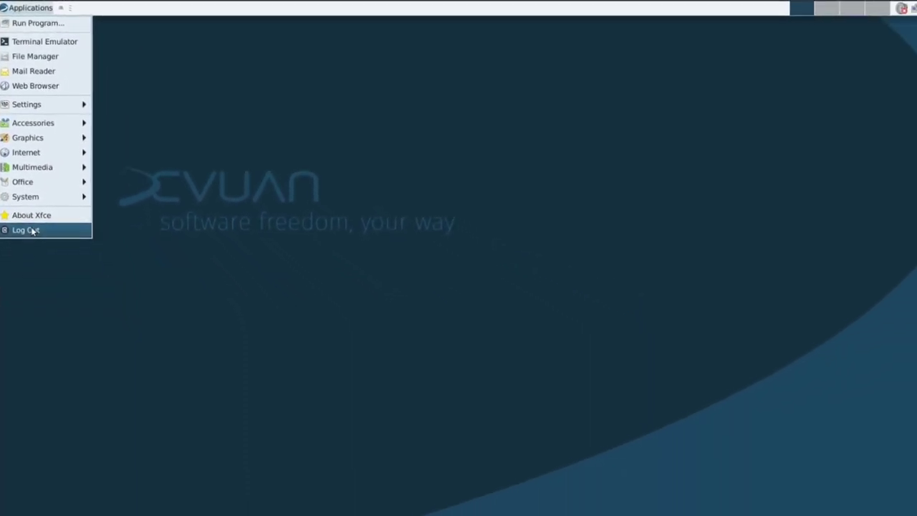
Dismiss the Applications menu so the bare desktop shows
{"action": "left_click", "coordinate": [380, 145]}
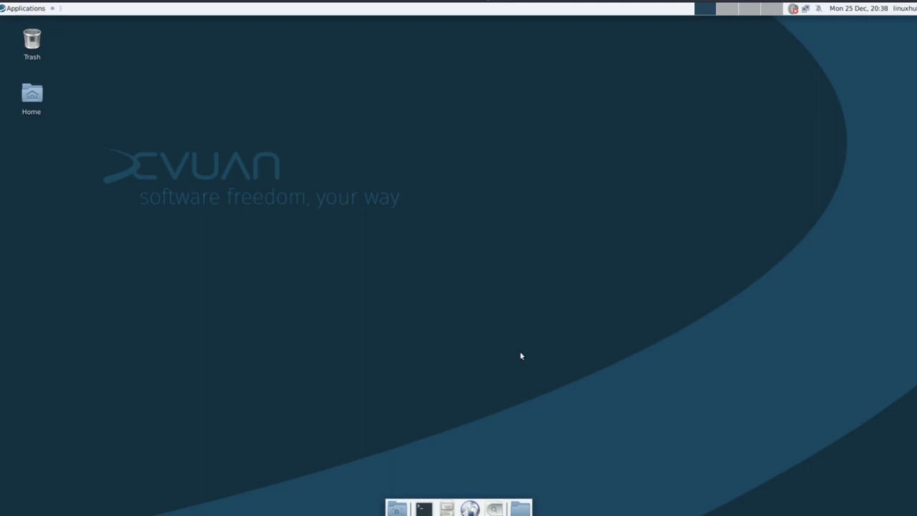
Launch a terminal, the file manager, IceCat, Application Finder and the home folder shortcut list from the dock
{"action": "left_click", "coordinate": [424, 506]}
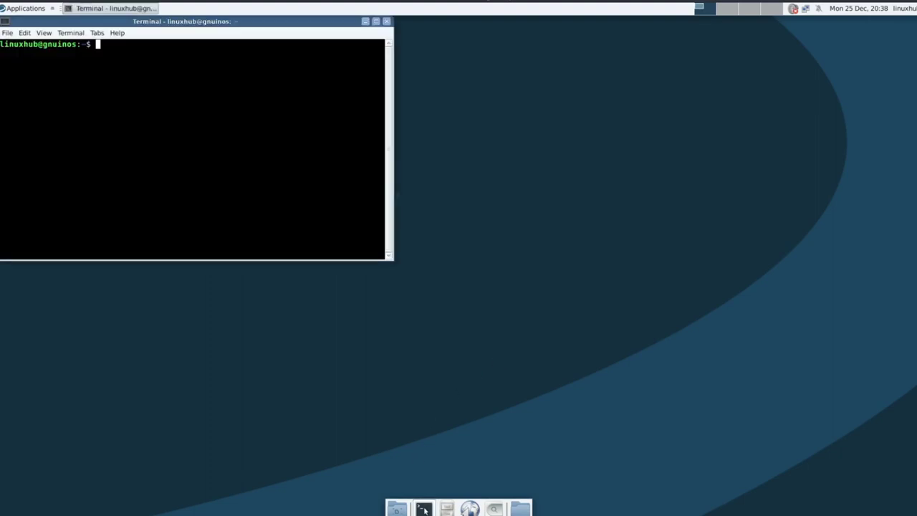
{"action": "left_click", "coordinate": [446, 509]}
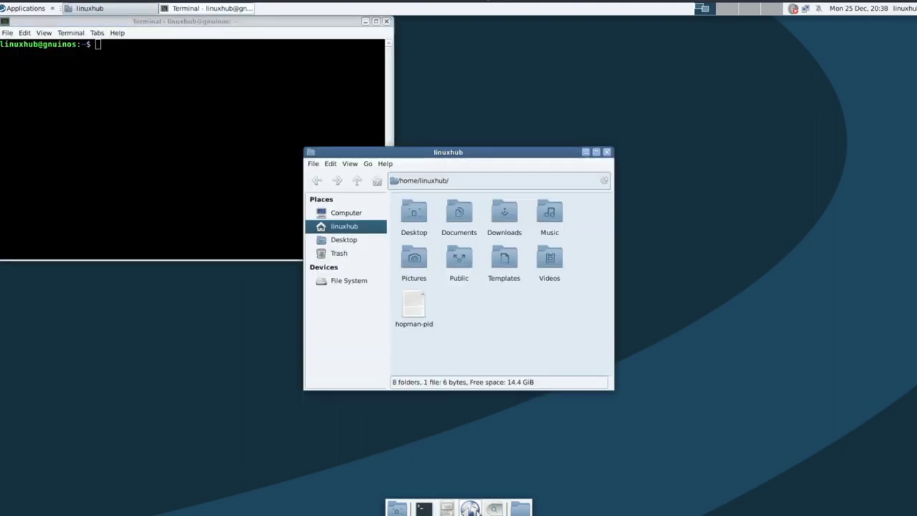
{"action": "left_click", "coordinate": [471, 509]}
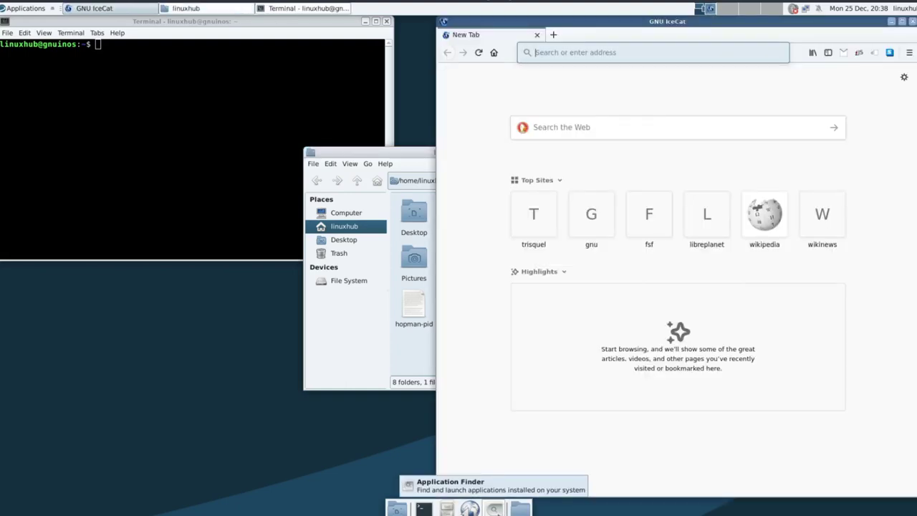
{"action": "left_click", "coordinate": [494, 509]}
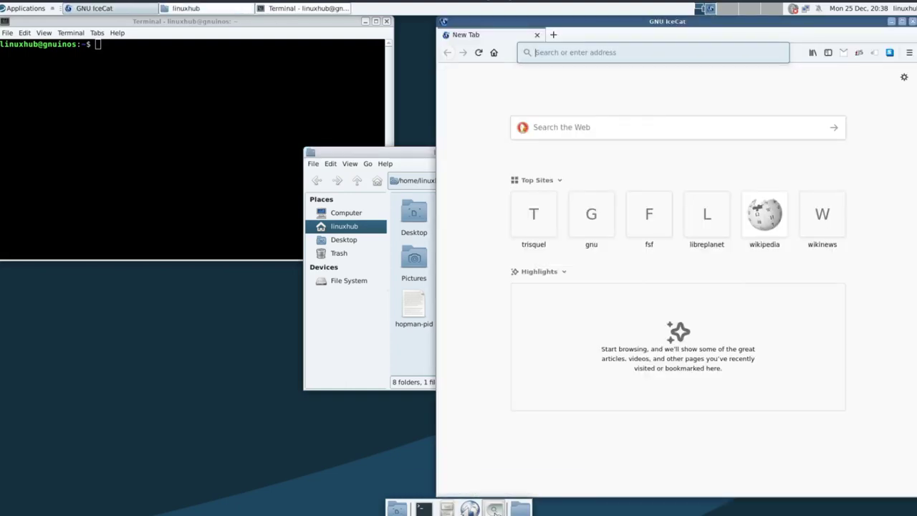
{"action": "left_click", "coordinate": [523, 509]}
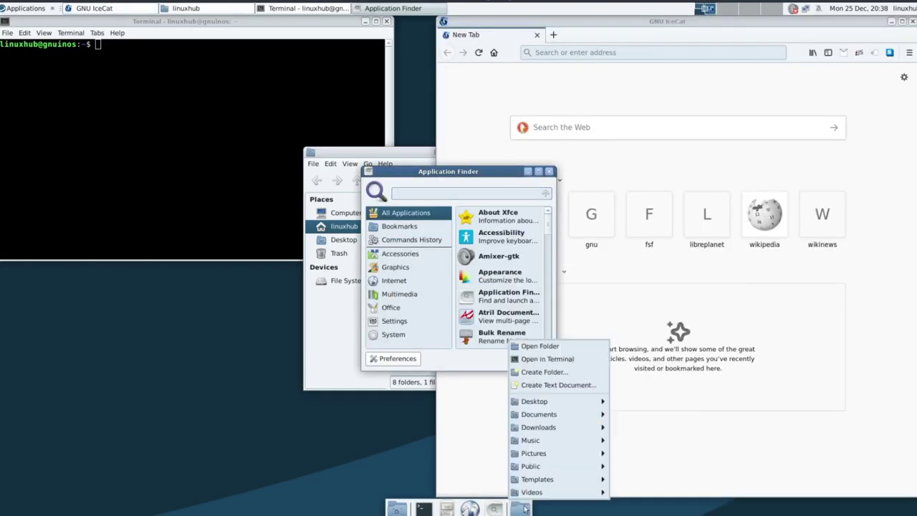
Close the shortcut list and toggle Show Desktop twice to hide and restore all windows
{"action": "left_click", "coordinate": [397, 510]}
{"action": "left_click", "coordinate": [397, 510]}
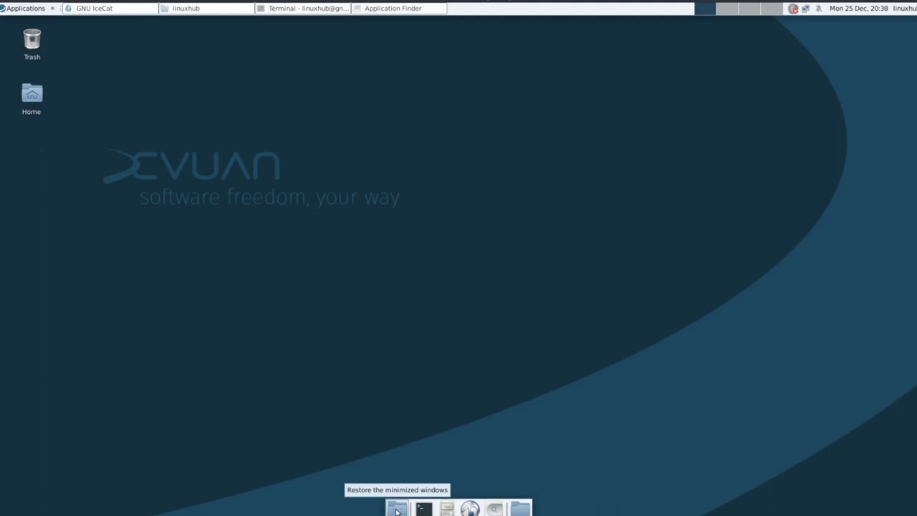
{"action": "left_click", "coordinate": [397, 510]}
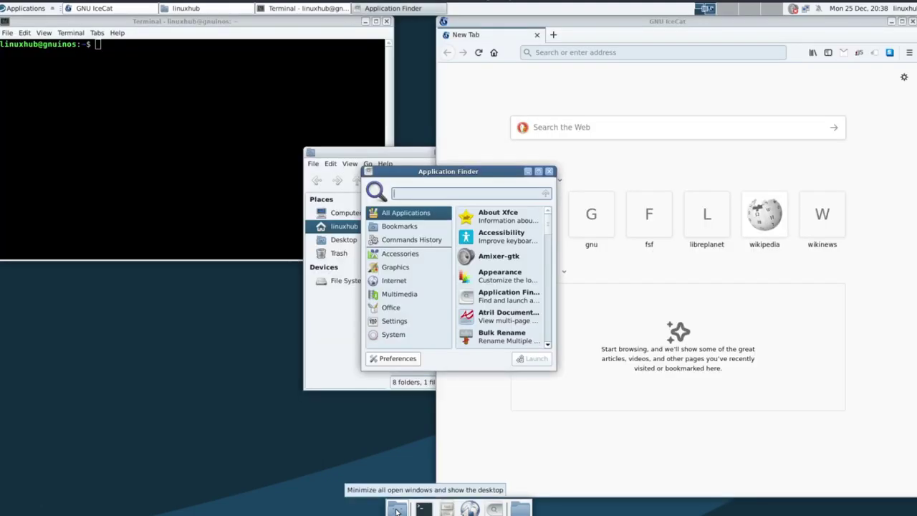
{"action": "left_click", "coordinate": [397, 510]}
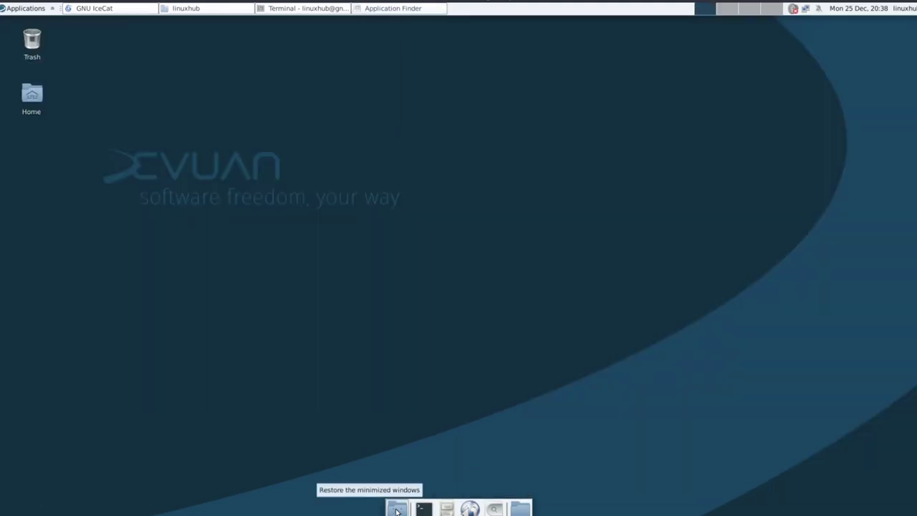
{"action": "left_click", "coordinate": [397, 511]}
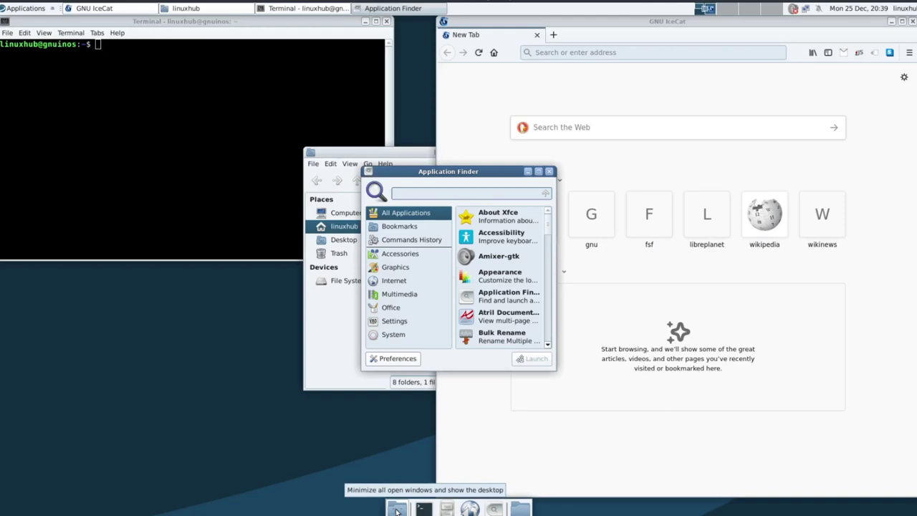
Close the Application Finder, IceCat, file manager and terminal windows
{"action": "left_click", "coordinate": [549, 172]}
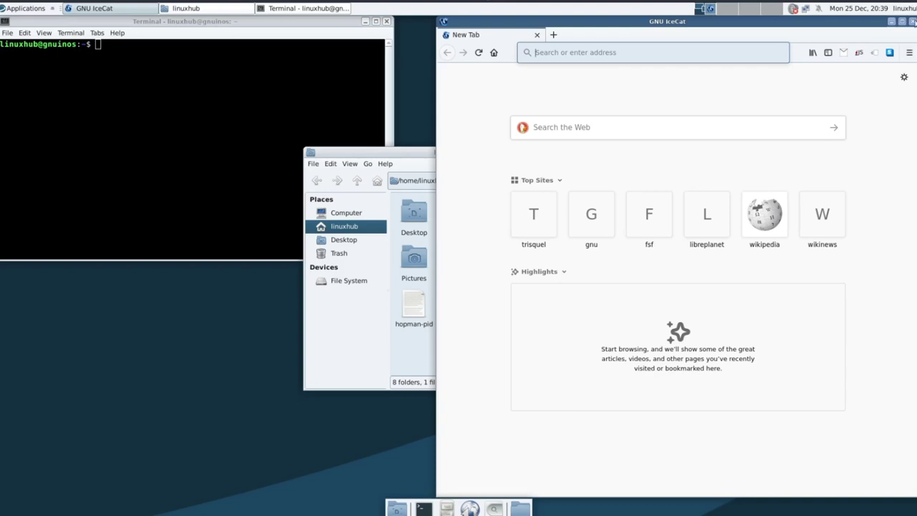
{"action": "left_click", "coordinate": [913, 22]}
{"action": "left_click", "coordinate": [608, 153]}
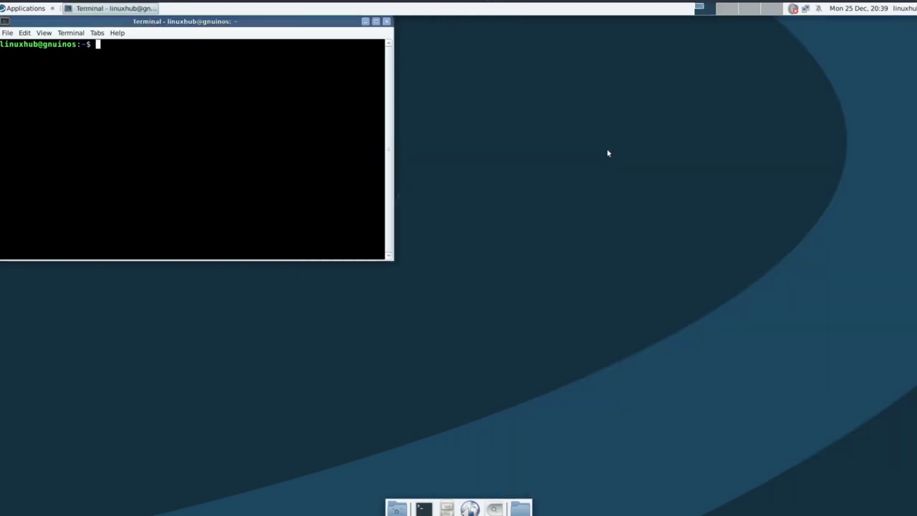
{"action": "left_click", "coordinate": [387, 22]}
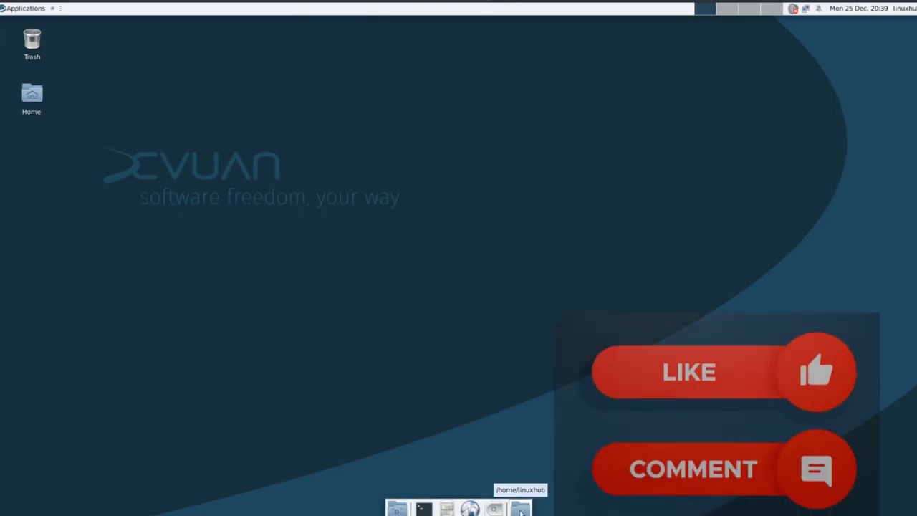
Browse the home folder shortcuts (Public, Templates, Videos), then launch Application Finder from the dock
{"action": "left_click", "coordinate": [521, 508]}
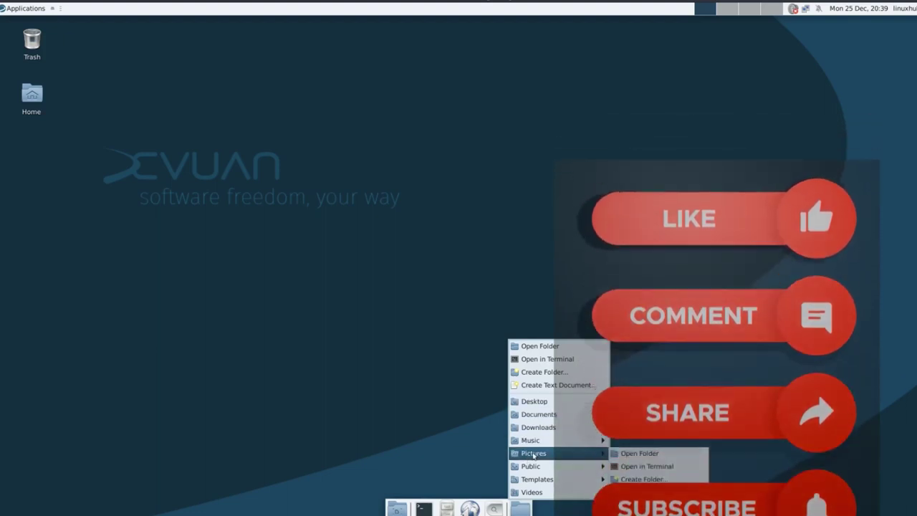
{"action": "mouse_move", "coordinate": [533, 467]}
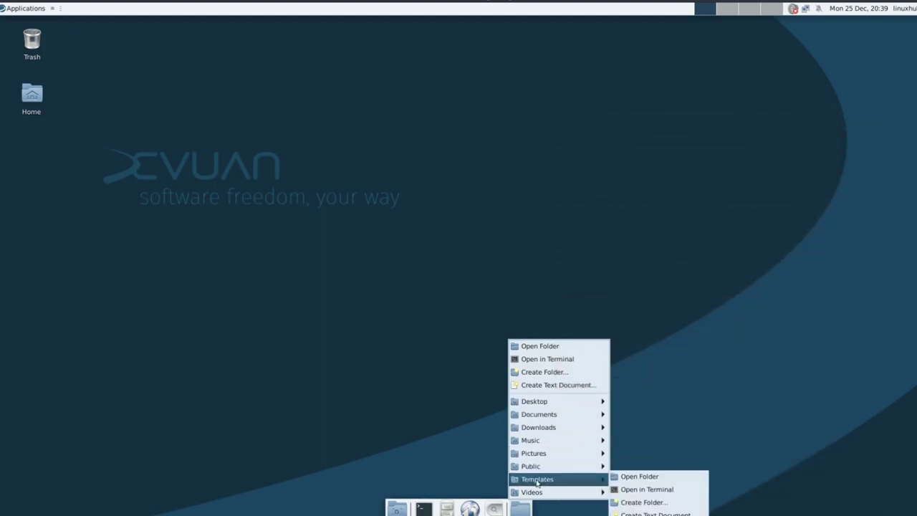
{"action": "mouse_move", "coordinate": [539, 495]}
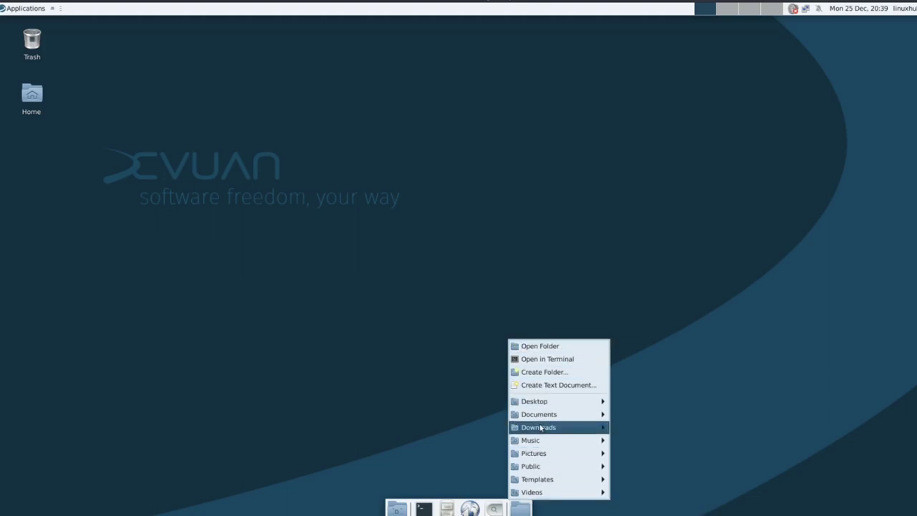
{"action": "left_click", "coordinate": [493, 509]}
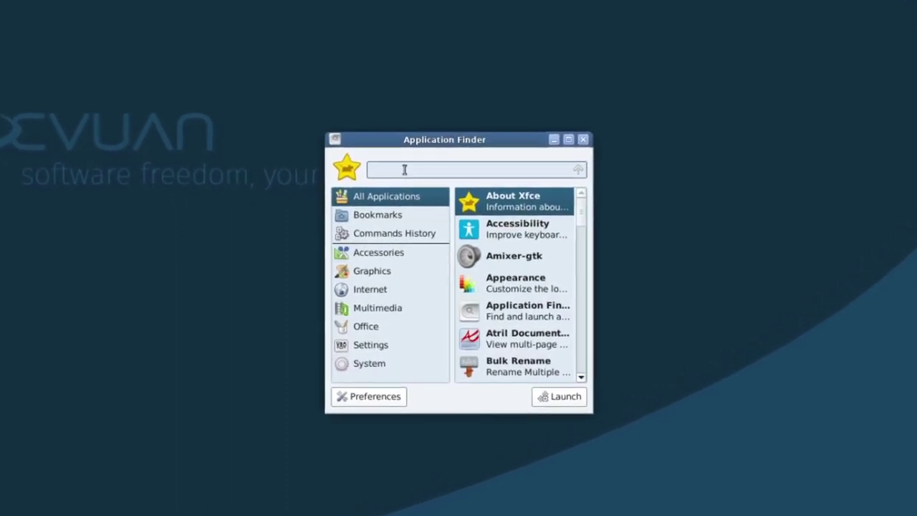
Search Application Finder for 'firef', replace it with 'thunar', then close the finder
{"action": "type", "text": "firef"}
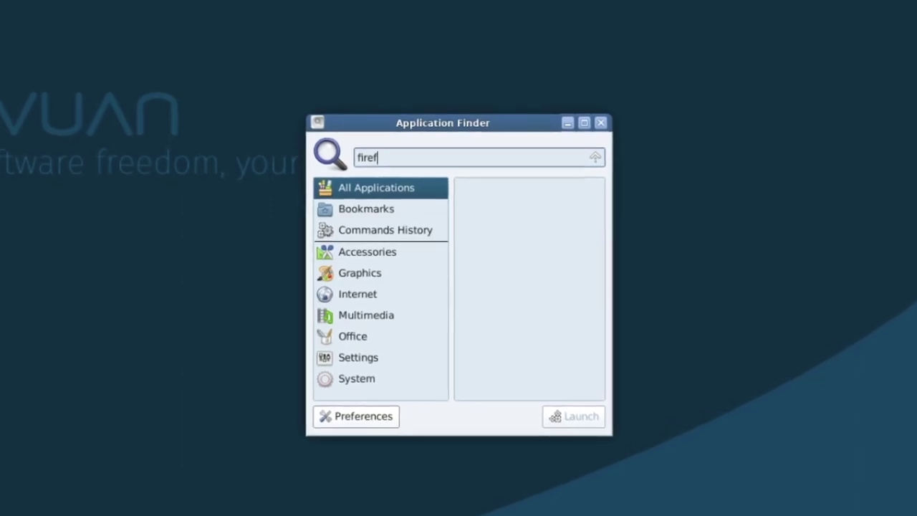
{"action": "double_click", "coordinate": [379, 152]}
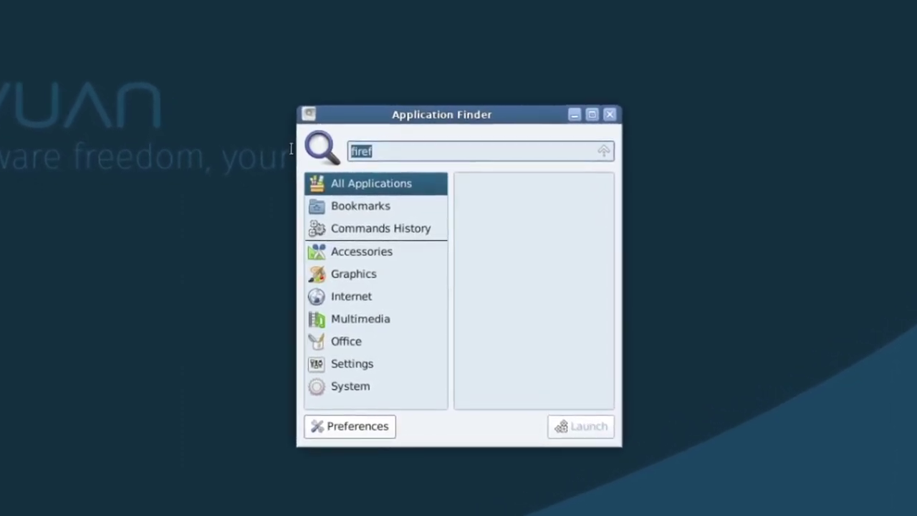
{"action": "type", "text": "thunar"}
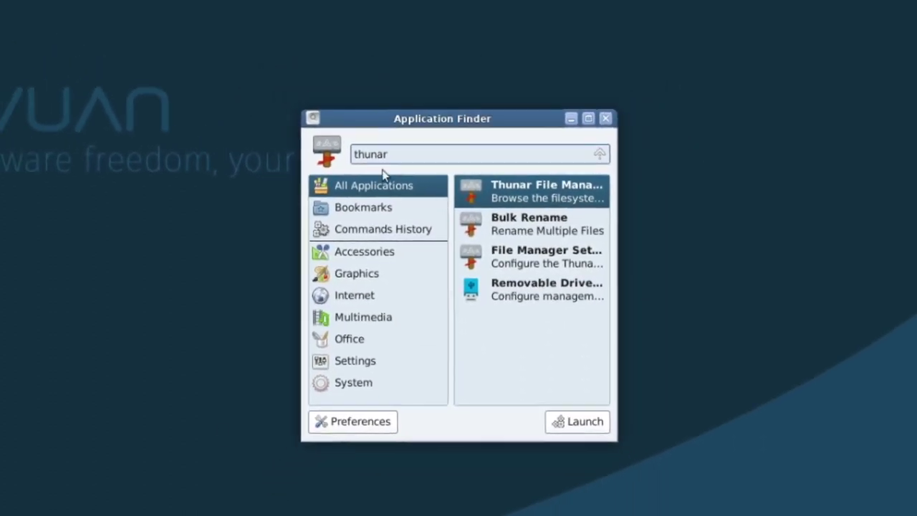
{"action": "left_click", "coordinate": [549, 172]}
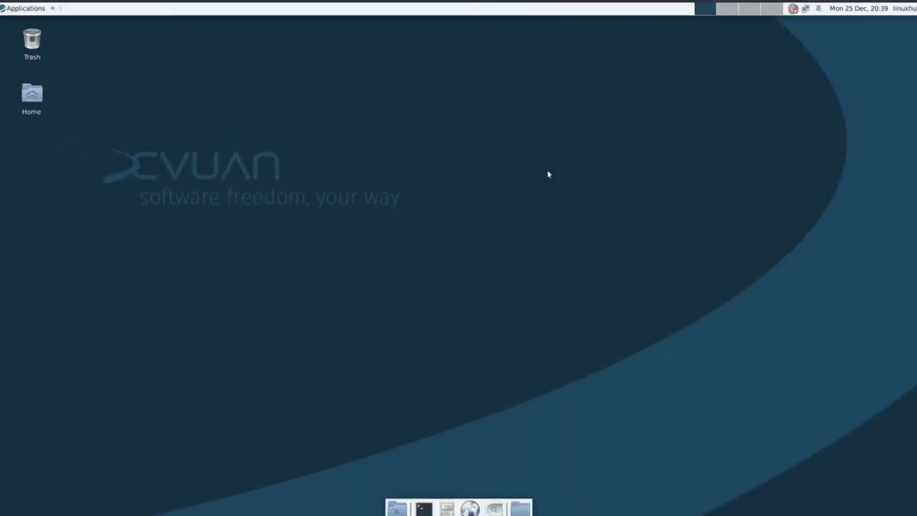
Launch IceCat maximized, view About IceCat (version 78.15.0esr), then close the browser
{"action": "left_click", "coordinate": [469, 509]}
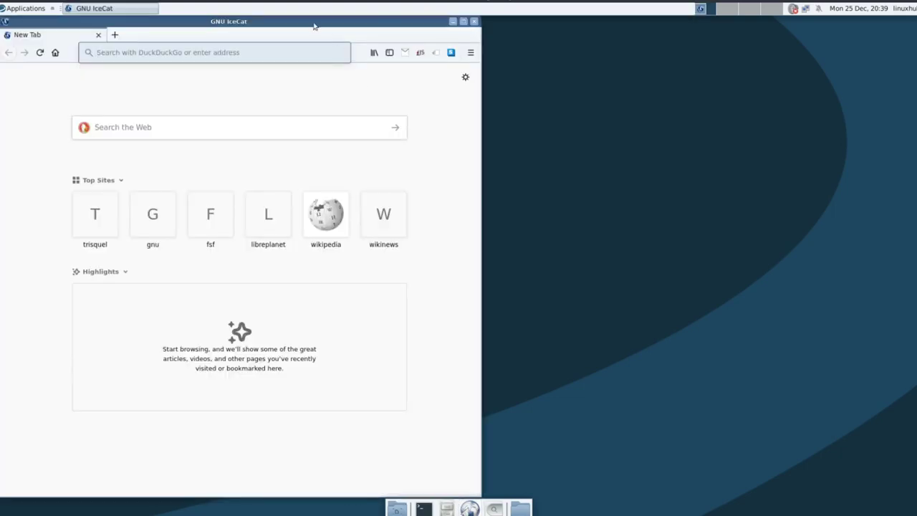
{"action": "double_click", "coordinate": [301, 22]}
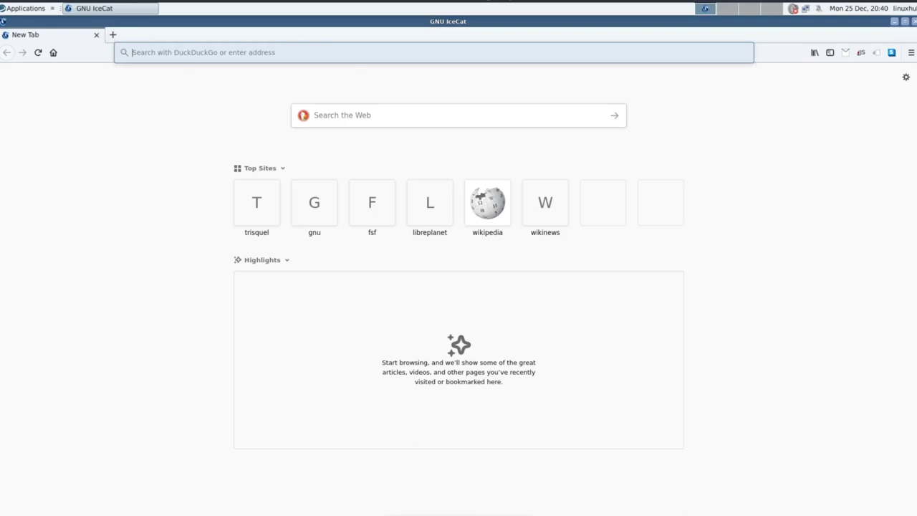
{"action": "left_click", "coordinate": [911, 53]}
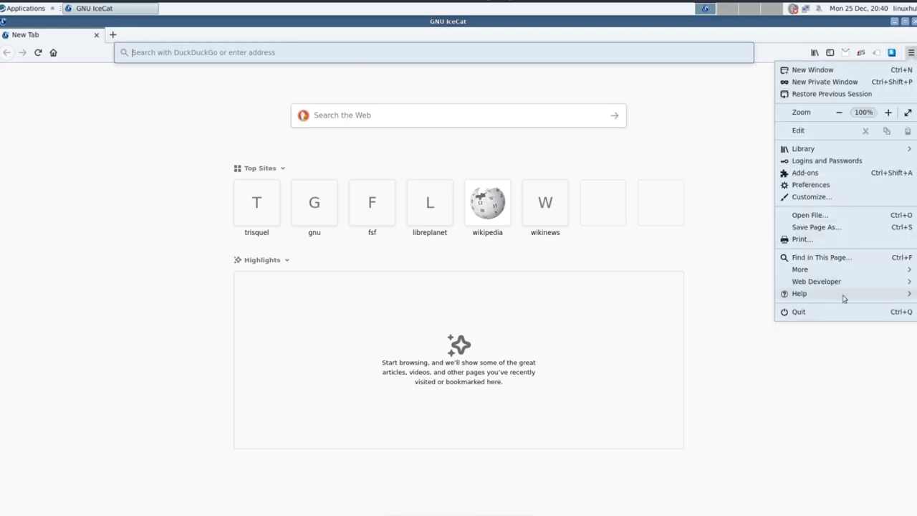
{"action": "left_click", "coordinate": [819, 297]}
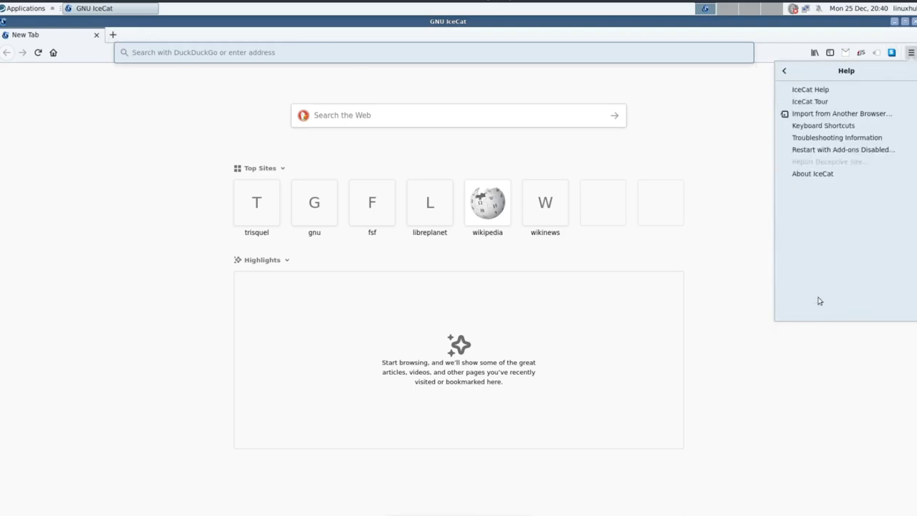
{"action": "left_click", "coordinate": [815, 174]}
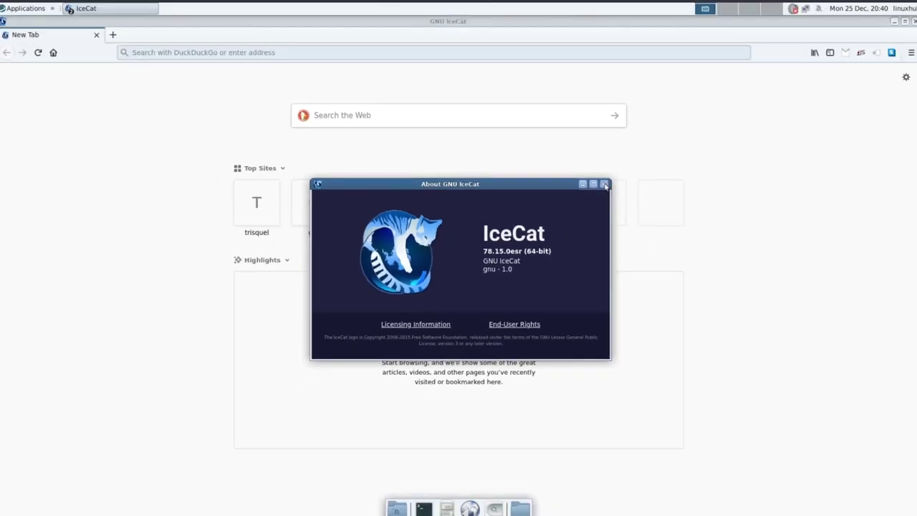
{"action": "left_click", "coordinate": [604, 184]}
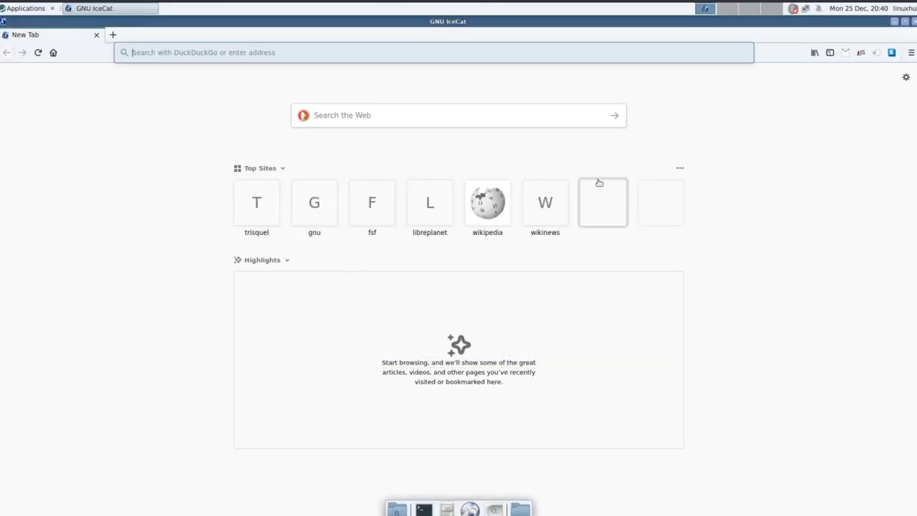
{"action": "left_click", "coordinate": [914, 22]}
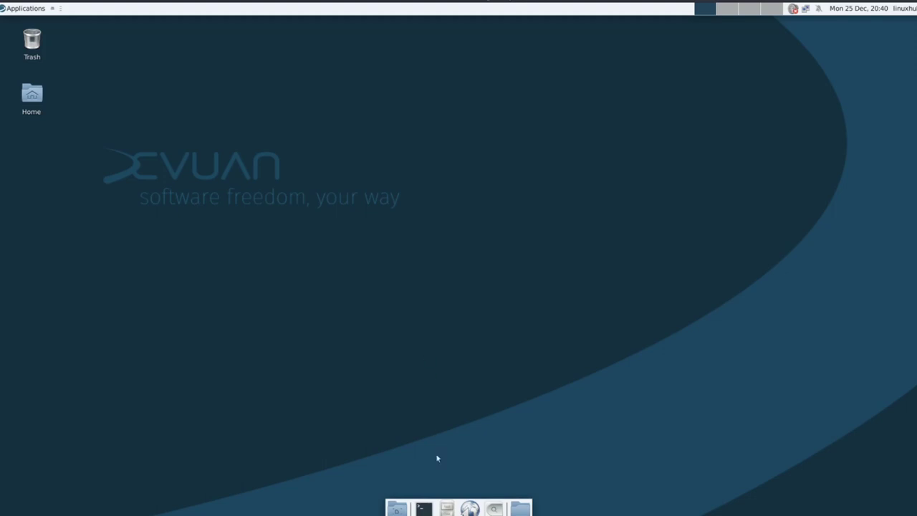
{"action": "left_click", "coordinate": [446, 508]}
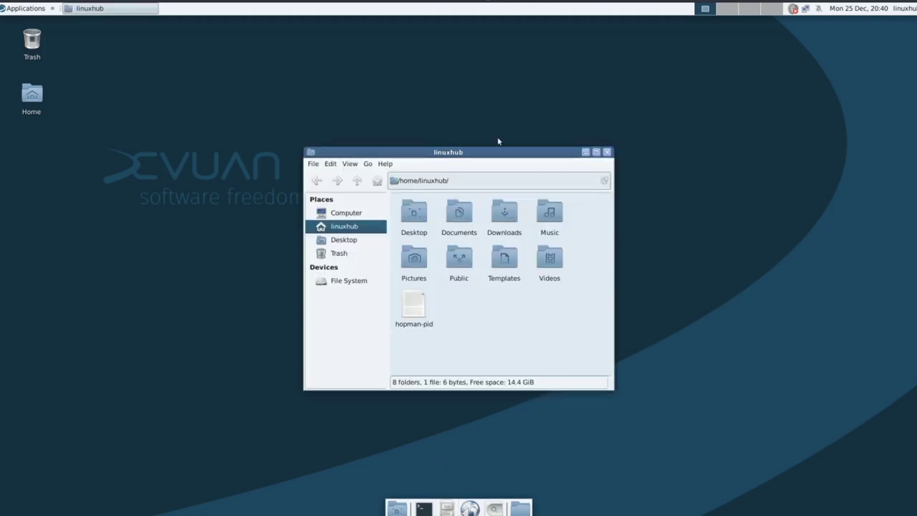
{"action": "double_click", "coordinate": [485, 153]}
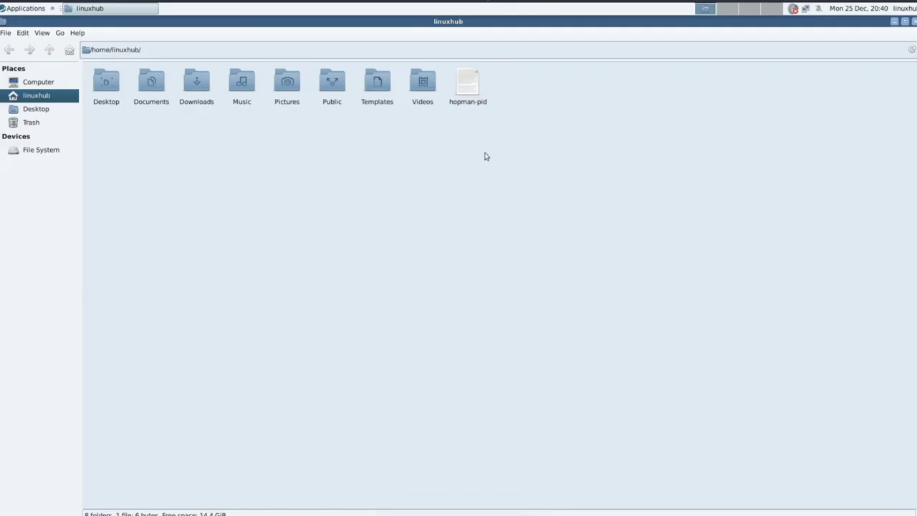
{"action": "left_click", "coordinate": [71, 33]}
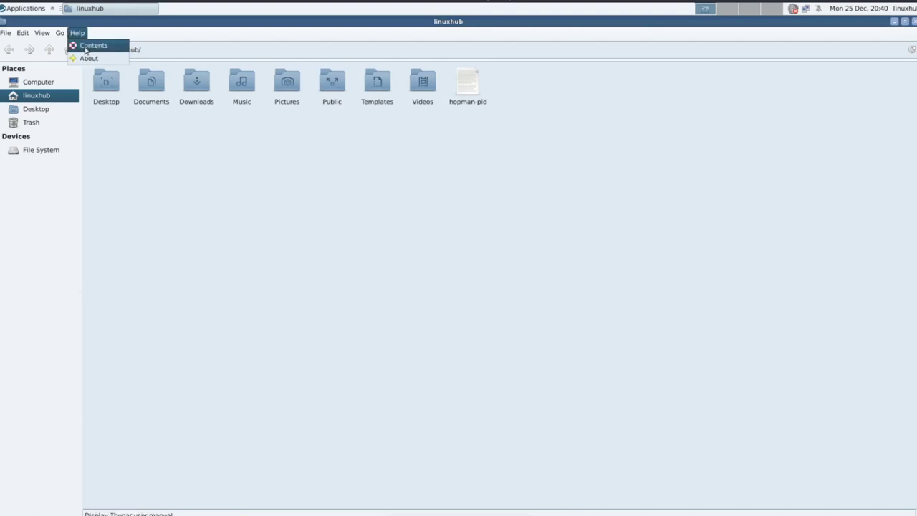
{"action": "left_click", "coordinate": [86, 59]}
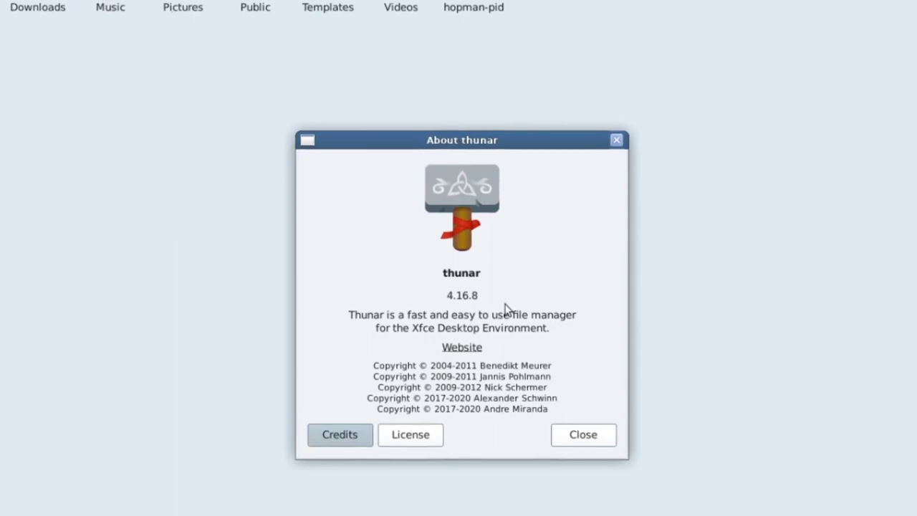
{"action": "left_click", "coordinate": [599, 460]}
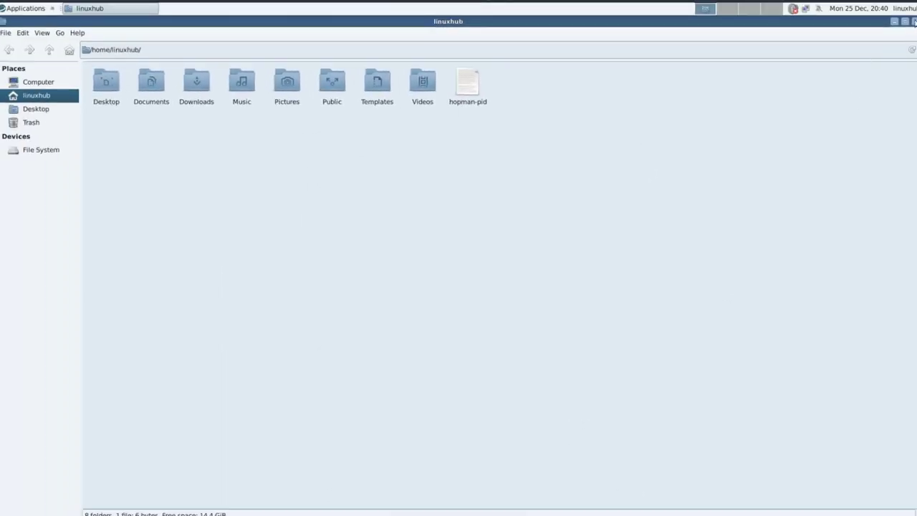
{"action": "left_click", "coordinate": [913, 21]}
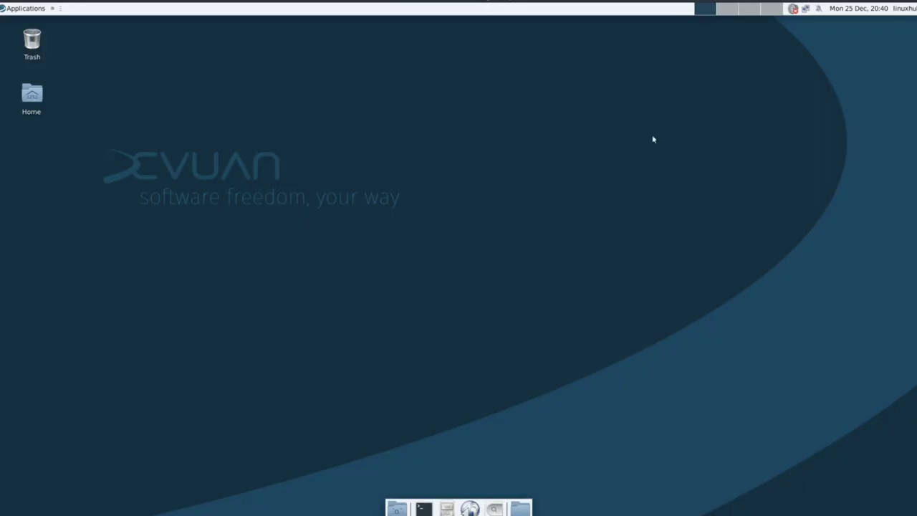
Open a terminal and dismiss the About xfce4-terminal 0.8.10 dialog
{"action": "left_click", "coordinate": [423, 509]}
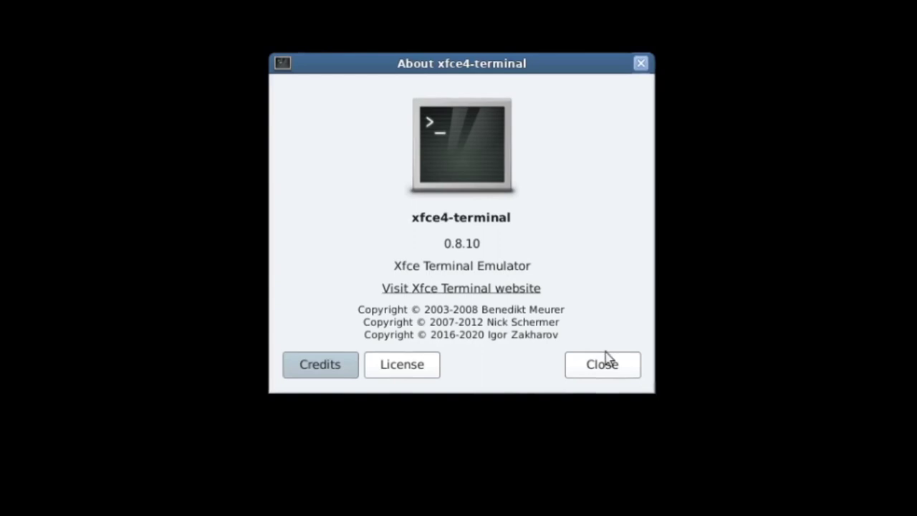
{"action": "left_click", "coordinate": [534, 360]}
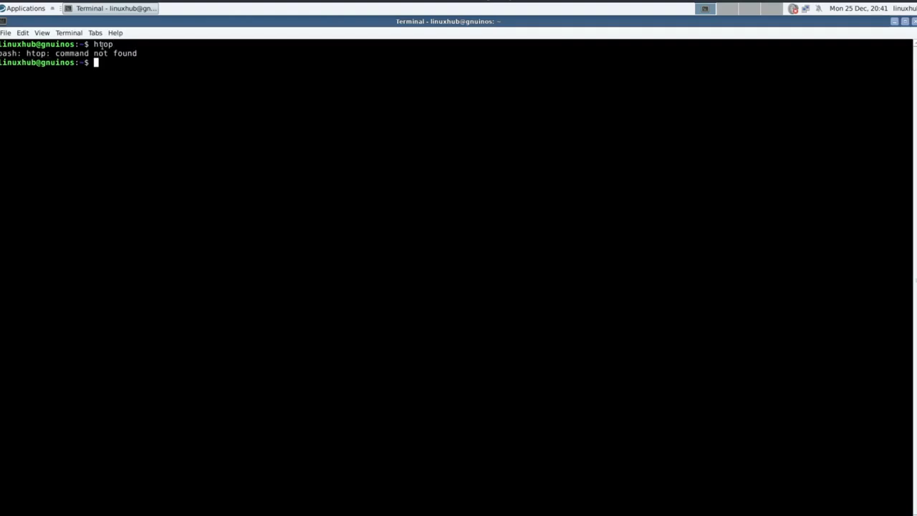
Run neofetch, then try 'sudo apt install htop neofetch -y' with the user's password
{"action": "type", "text": "neofetch"}
{"action": "key", "text": "Return"}
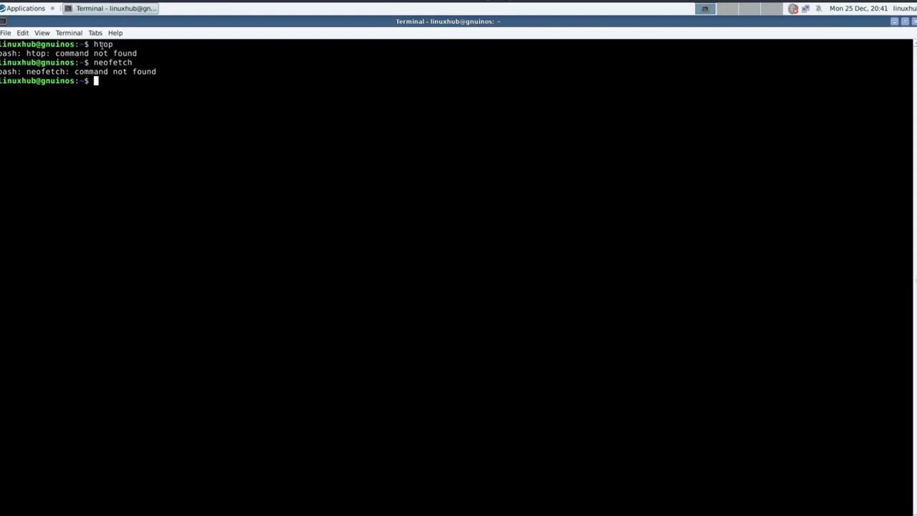
{"action": "type", "text": "sudo apt install htop ne"}
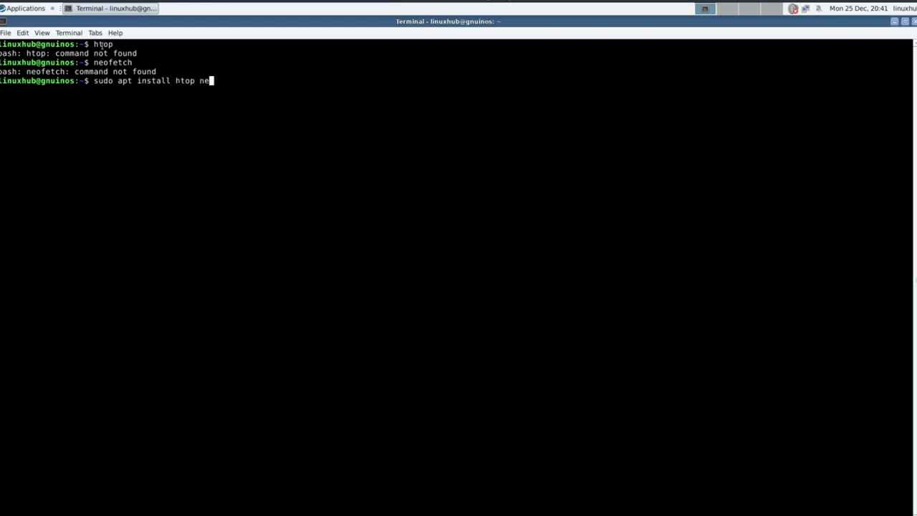
{"action": "type", "text": "ofetch -y"}
{"action": "key", "text": "Return"}
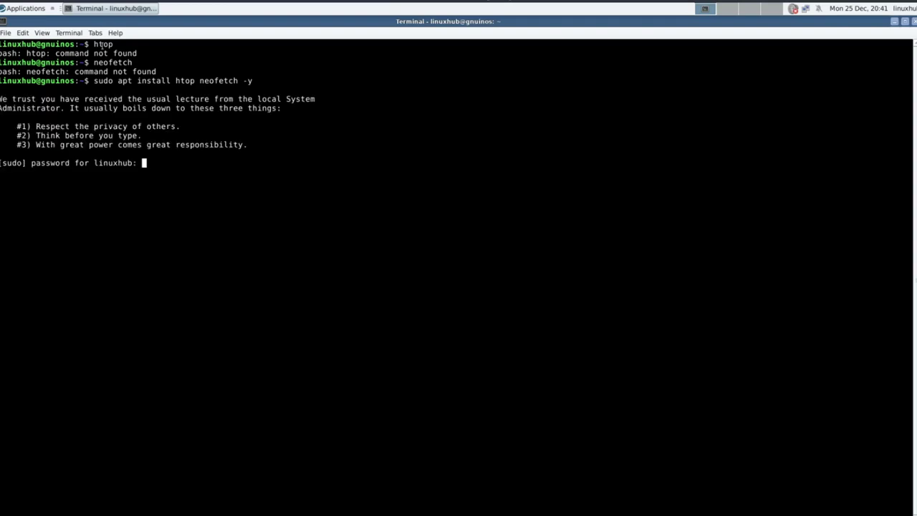
{"action": "key", "text": "Return"}
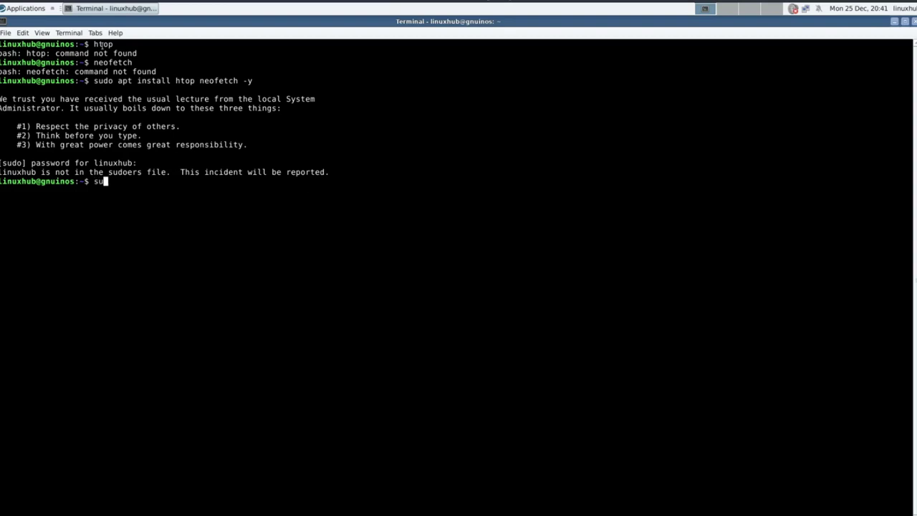
As root, rerun 'apt install htop neofetch', then close the terminal despite the running process
{"action": "key", "text": "Return"}
{"action": "key", "text": "Return"}
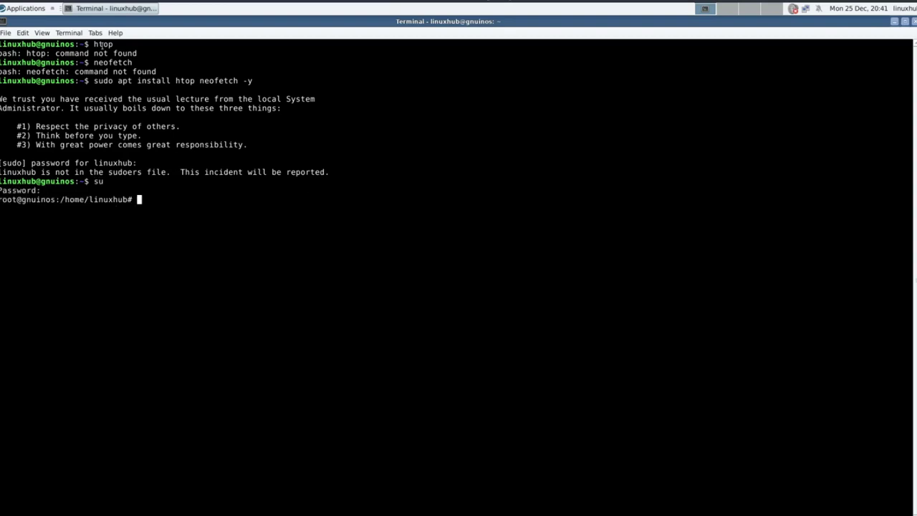
{"action": "type", "text": "apt install htop neofetch -y"}
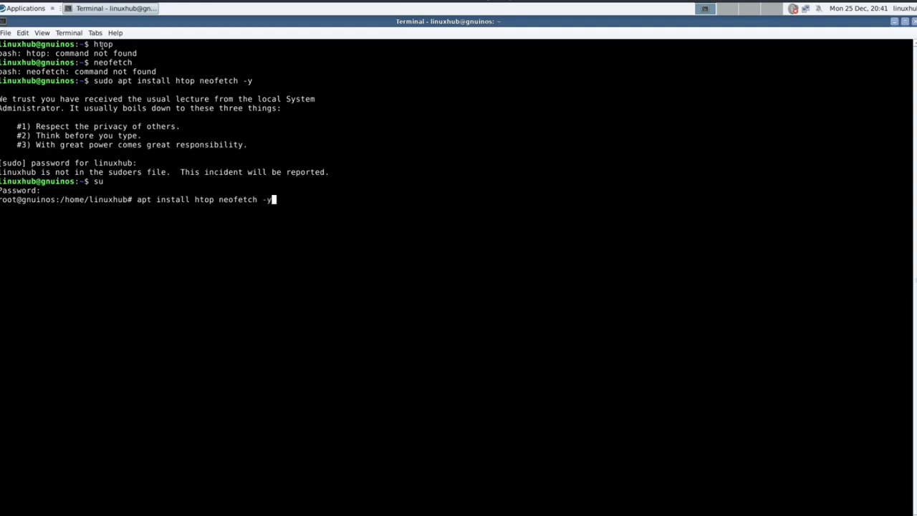
{"action": "key", "text": "Return"}
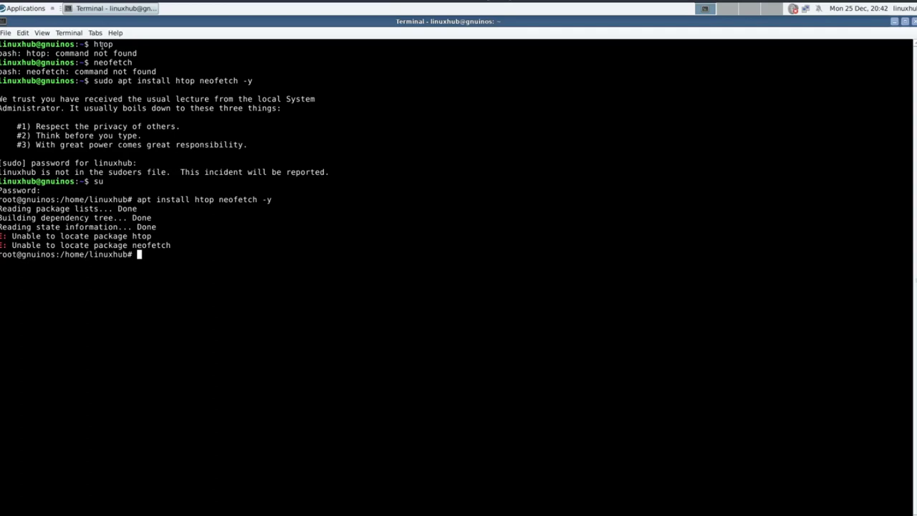
{"action": "left_click", "coordinate": [914, 23]}
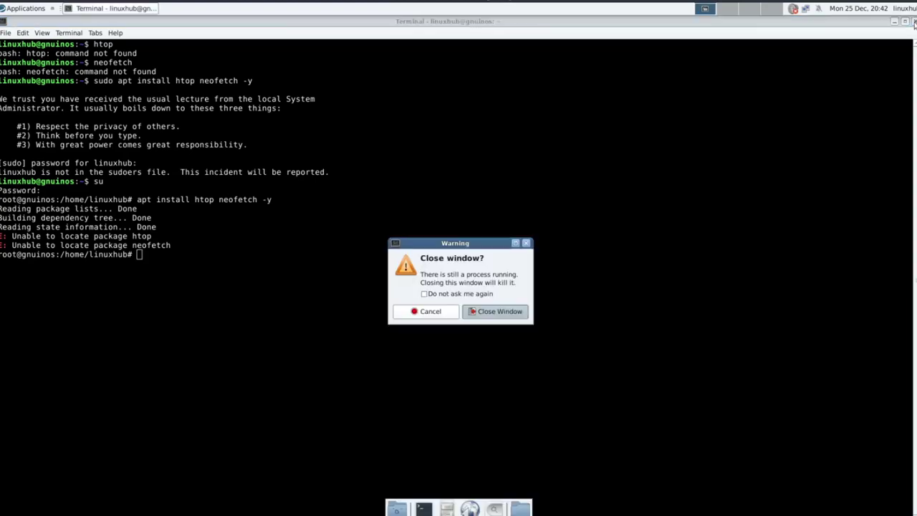
{"action": "left_click", "coordinate": [517, 308]}
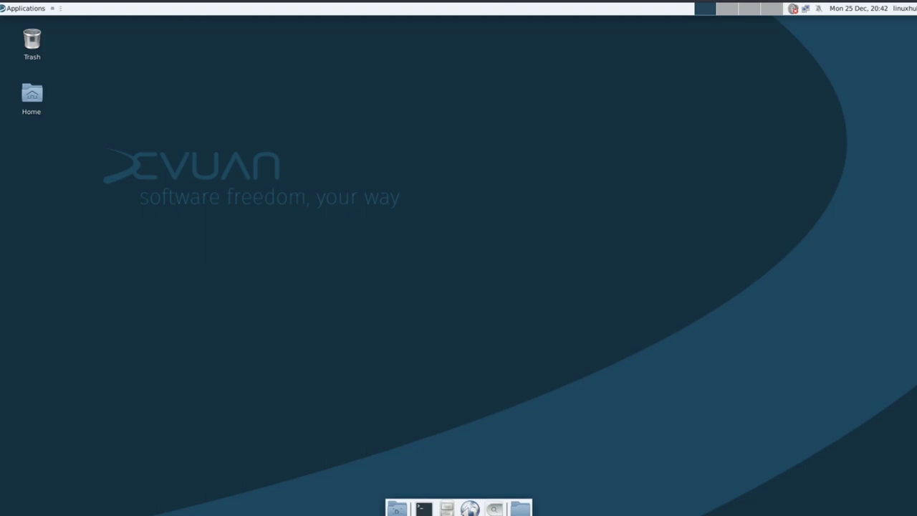
Start Synaptic from Applications > System as root, skip its introduction and maximize the window
{"action": "left_click", "coordinate": [15, 8]}
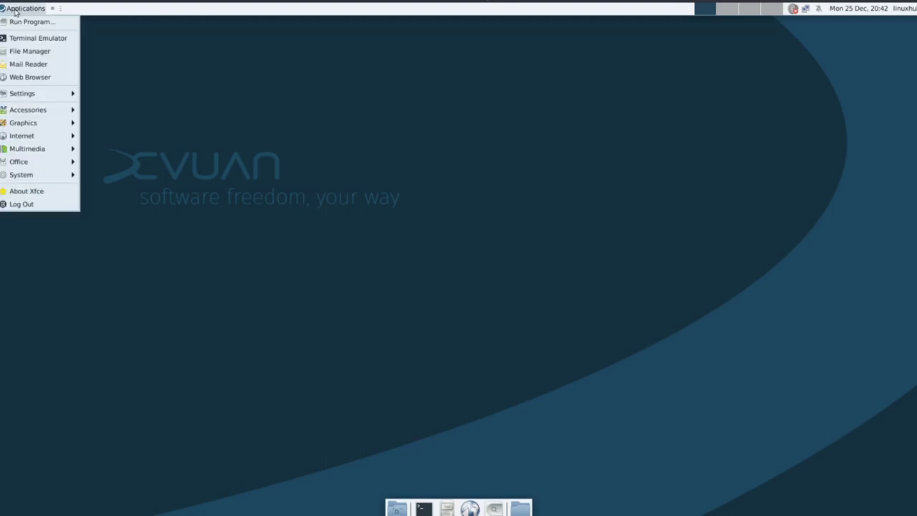
{"action": "mouse_move", "coordinate": [43, 175]}
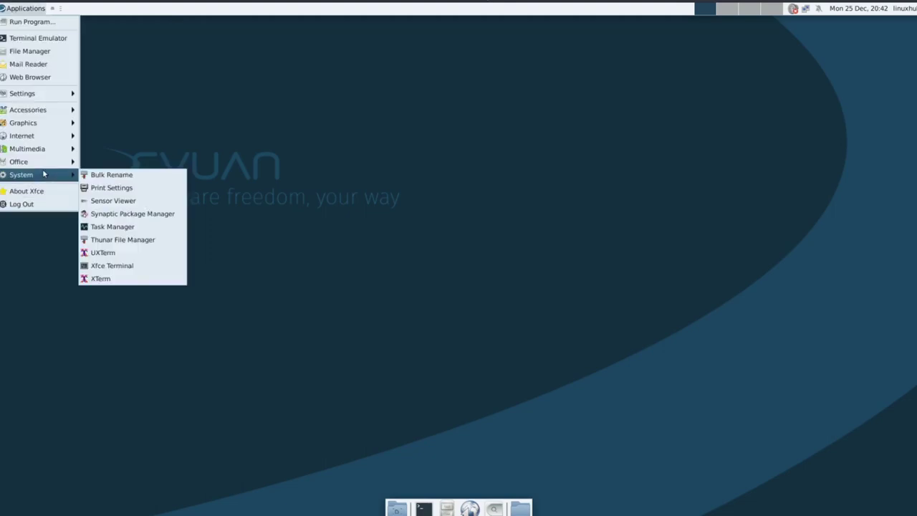
{"action": "left_click", "coordinate": [136, 215]}
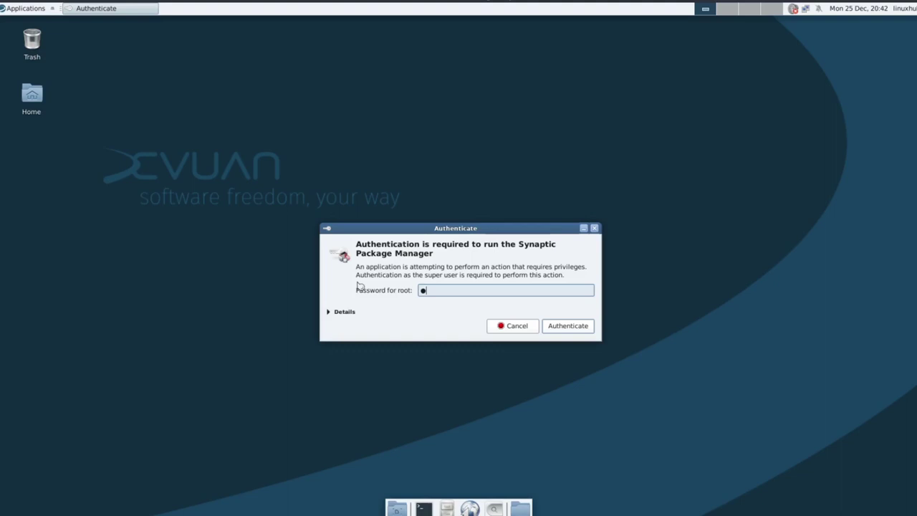
{"action": "type", "text": "•"}
{"action": "key", "text": "Return"}
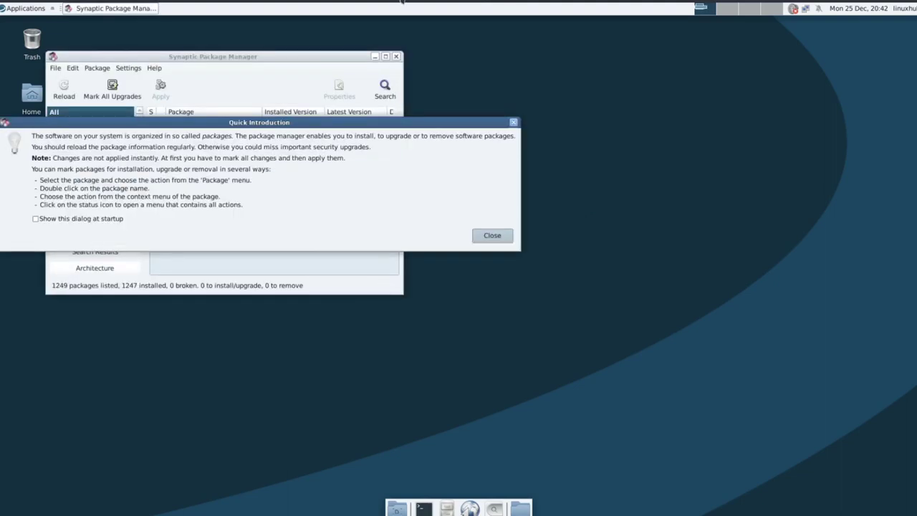
{"action": "left_click", "coordinate": [493, 235]}
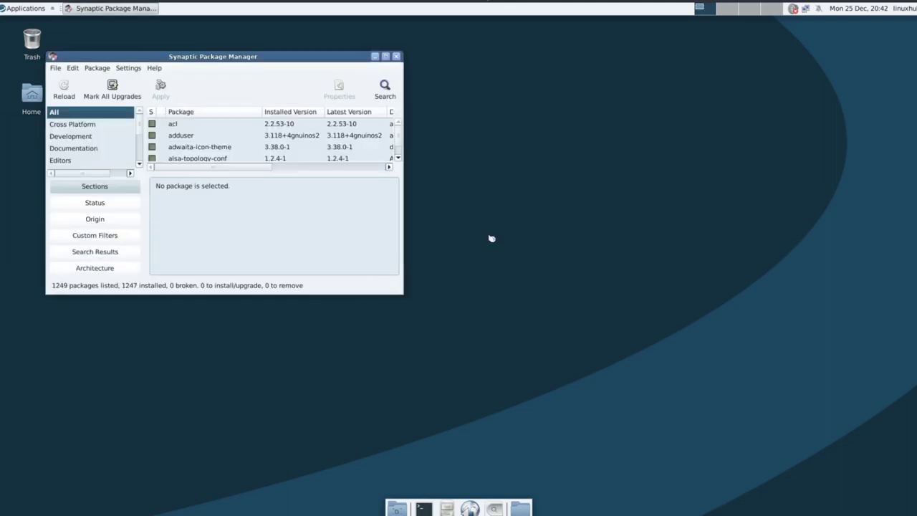
{"action": "double_click", "coordinate": [346, 57]}
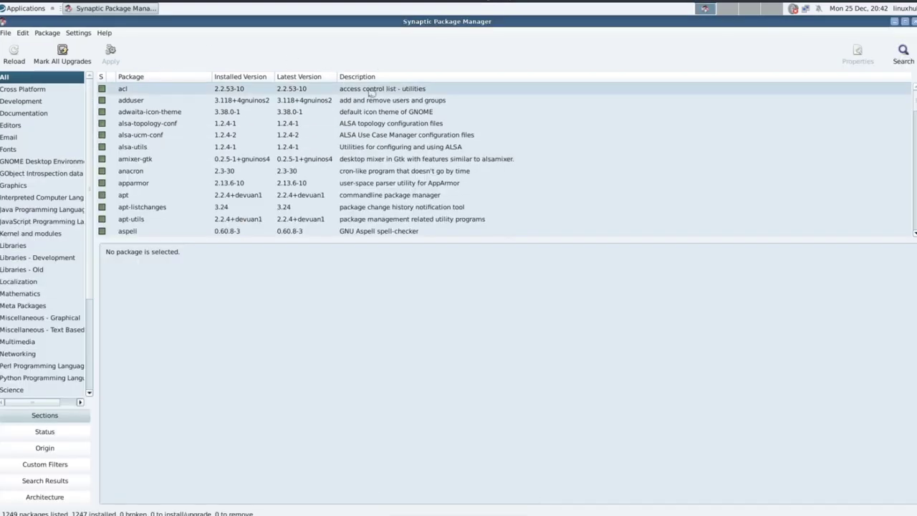
Search Synaptic package names only for htop, which lists no packages
{"action": "left_click", "coordinate": [904, 54]}
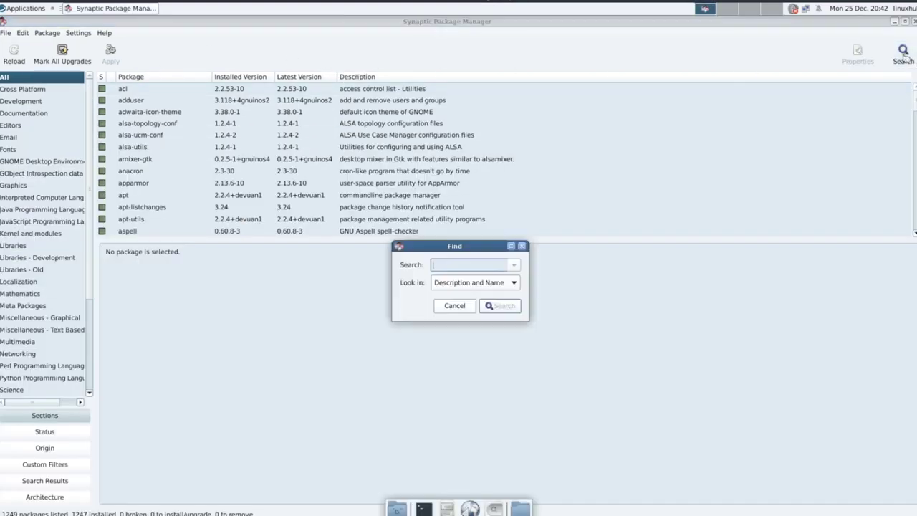
{"action": "left_click", "coordinate": [470, 284]}
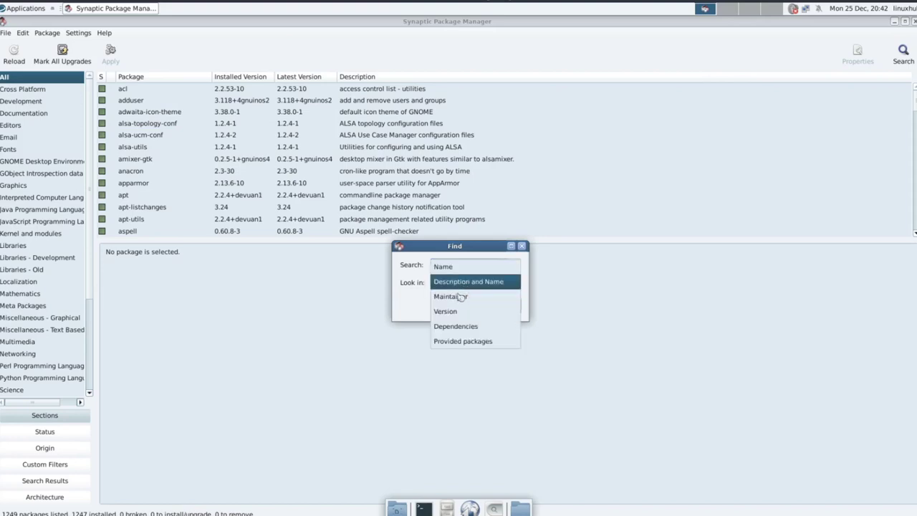
{"action": "left_click", "coordinate": [445, 266]}
{"action": "left_click", "coordinate": [439, 264]}
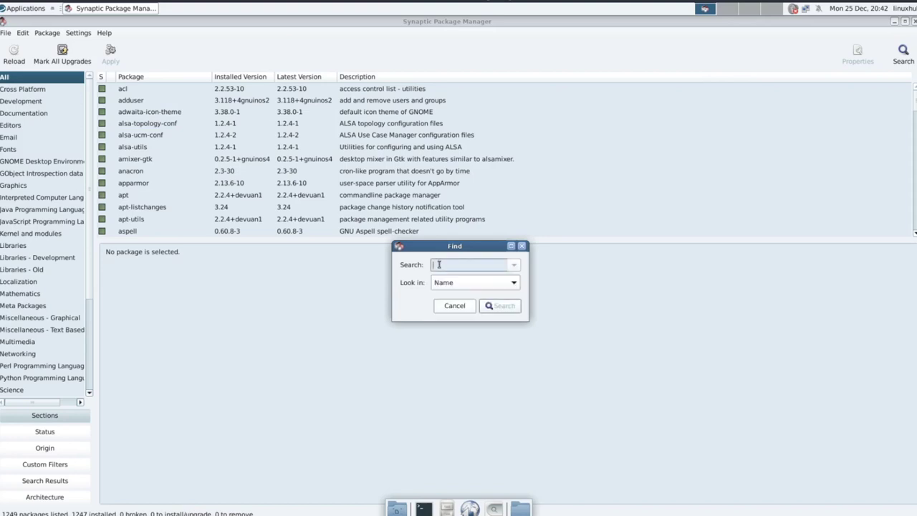
{"action": "type", "text": "htop"}
{"action": "key", "text": "Return"}
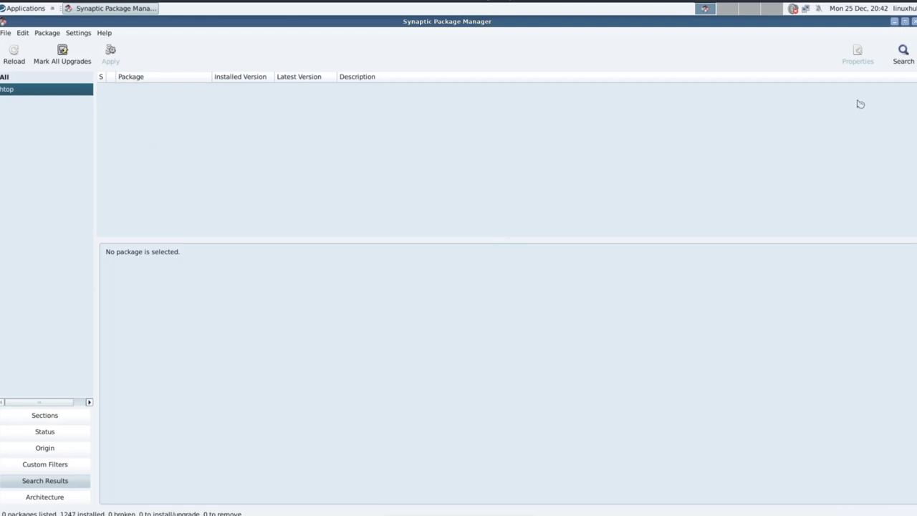
Search Synaptic package names for neofetch, again finding 0 packages
{"action": "left_click", "coordinate": [904, 54]}
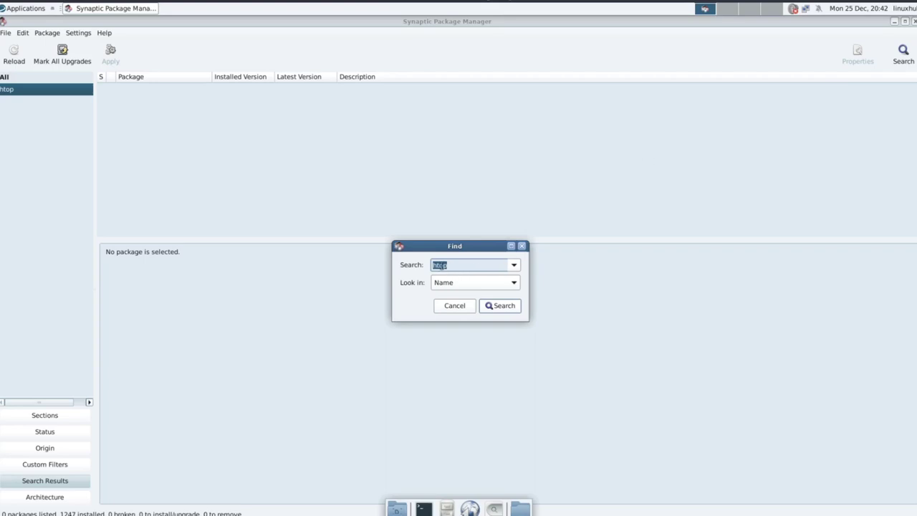
{"action": "type", "text": "neofetch"}
{"action": "key", "text": "Return"}
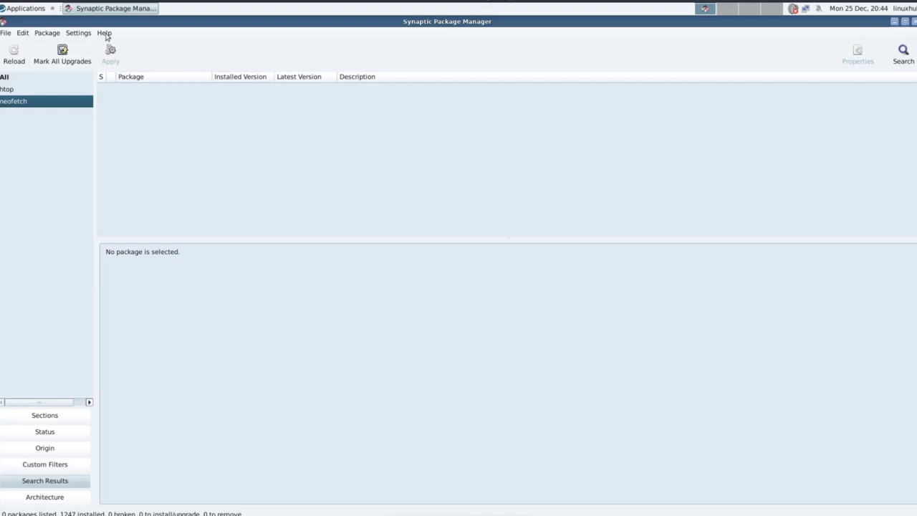
View Synaptic's About box showing version 0.90.2, then dismiss it
{"action": "left_click", "coordinate": [105, 34]}
{"action": "left_click", "coordinate": [137, 86]}
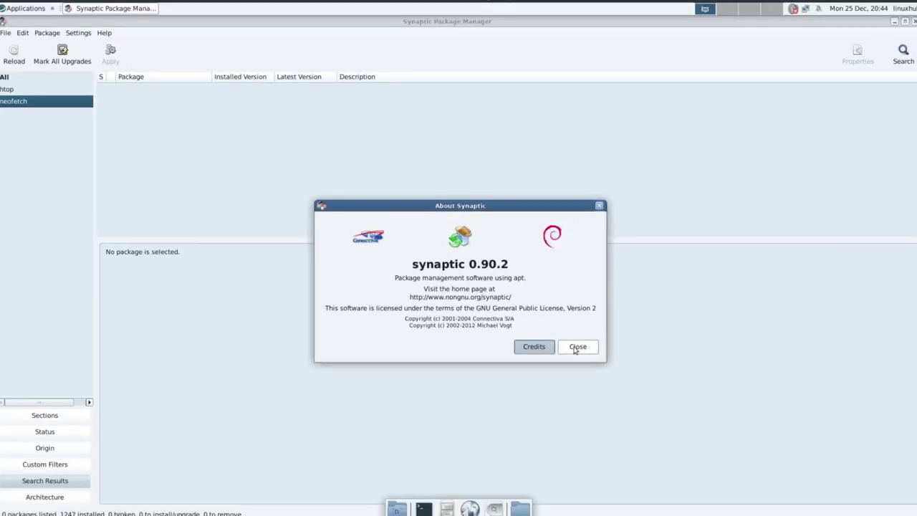
{"action": "left_click", "coordinate": [664, 350]}
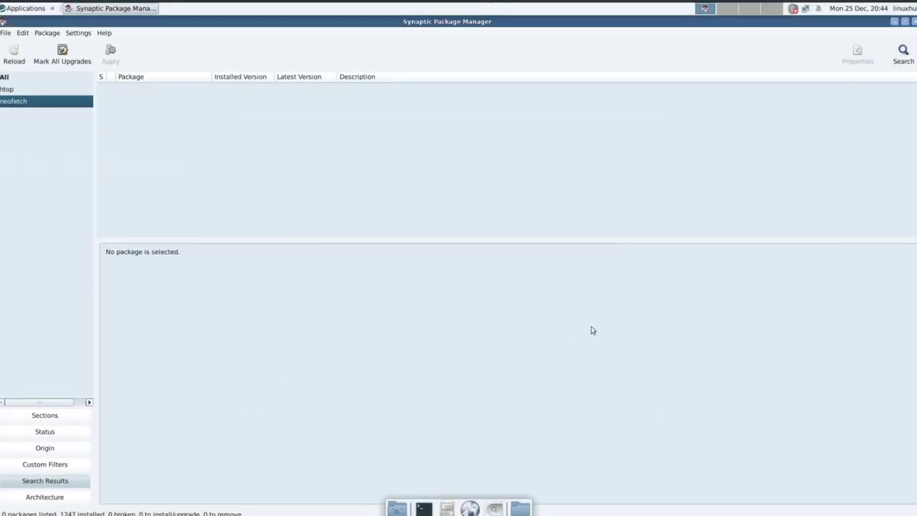
Close Synaptic and search the Application Finder for 'software', which finds no match
{"action": "left_click", "coordinate": [914, 22]}
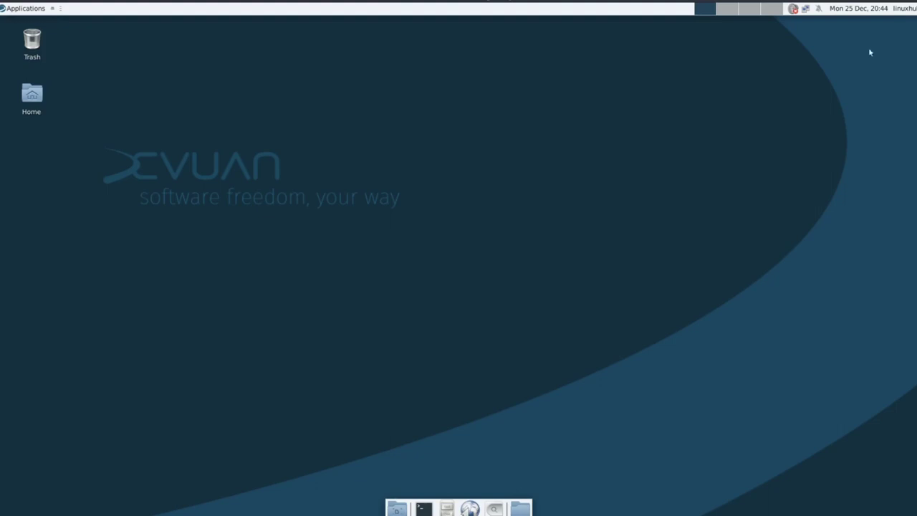
{"action": "left_click", "coordinate": [19, 9]}
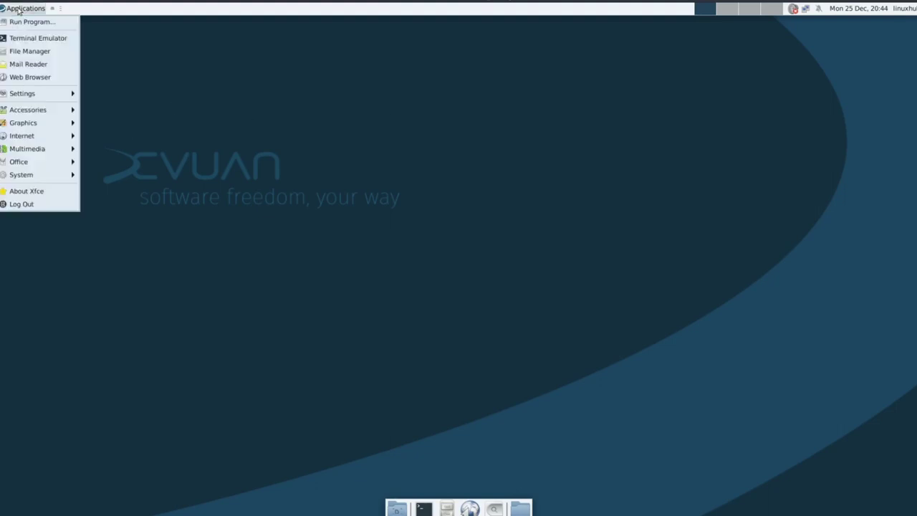
{"action": "left_click", "coordinate": [26, 22]}
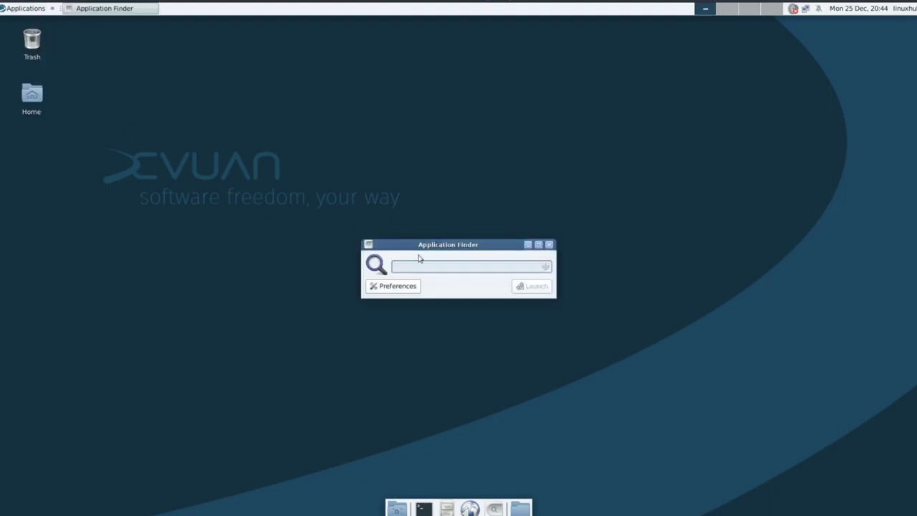
{"action": "type", "text": "software"}
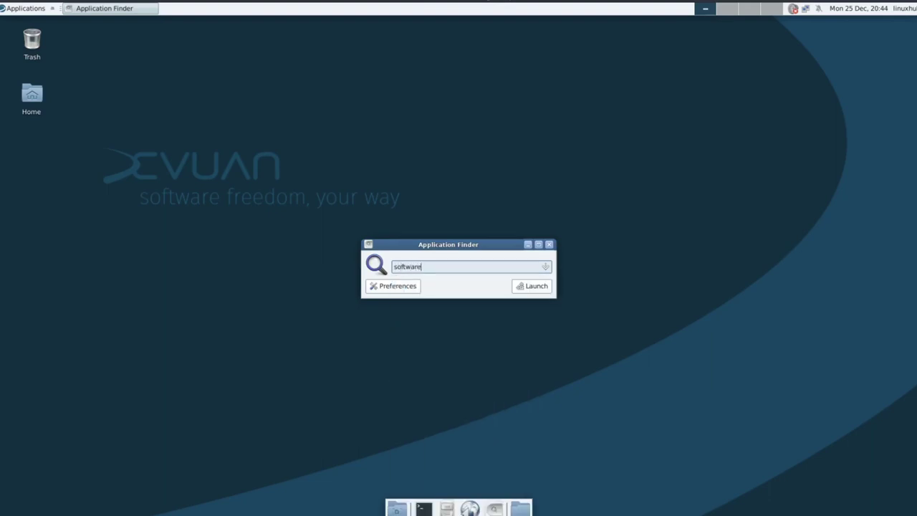
{"action": "key", "text": "Return"}
Close the Application Finder and bring up the Applications > Accessories submenu
{"action": "left_click", "coordinate": [550, 245]}
{"action": "left_click", "coordinate": [21, 8]}
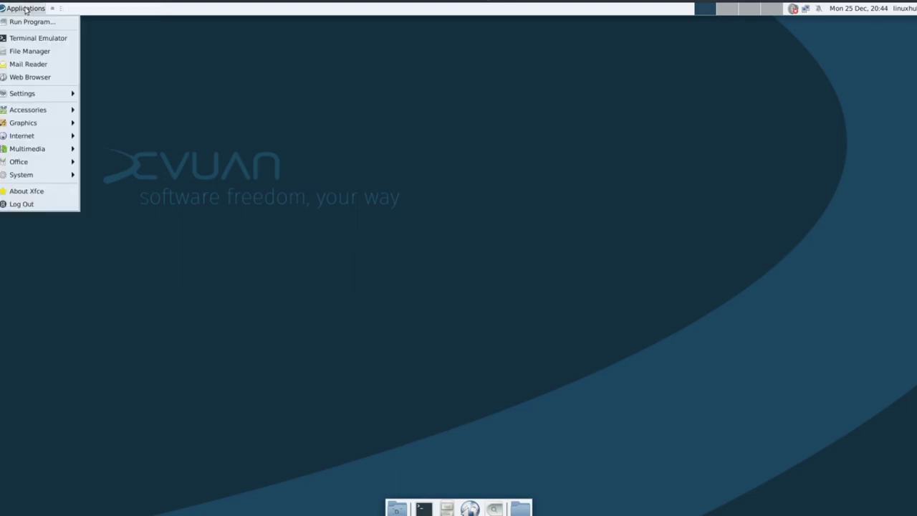
{"action": "mouse_move", "coordinate": [43, 111]}
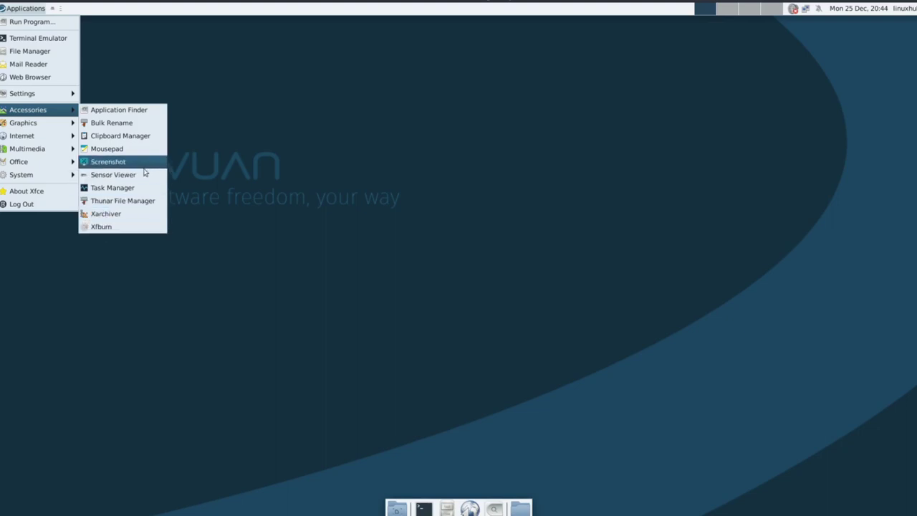
Launch Mousepad maximized and view its About box showing version 0.5.2
{"action": "left_click", "coordinate": [111, 149]}
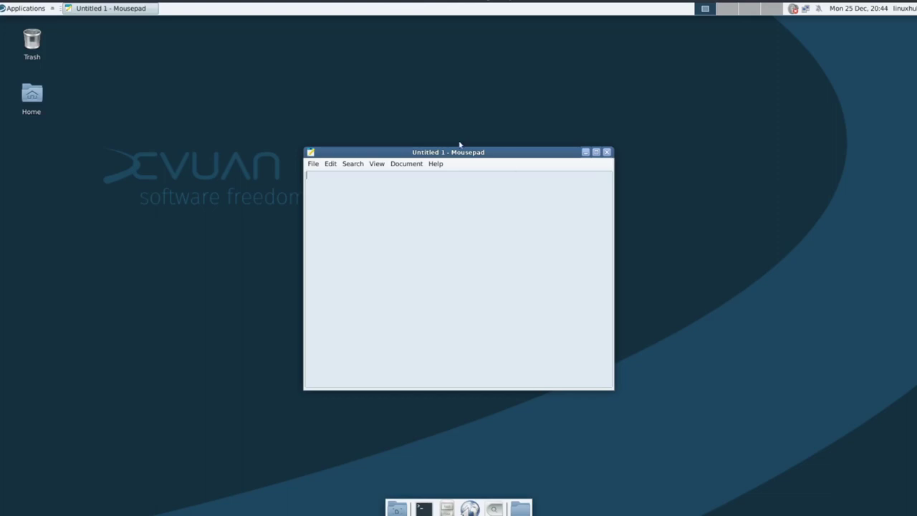
{"action": "double_click", "coordinate": [510, 154]}
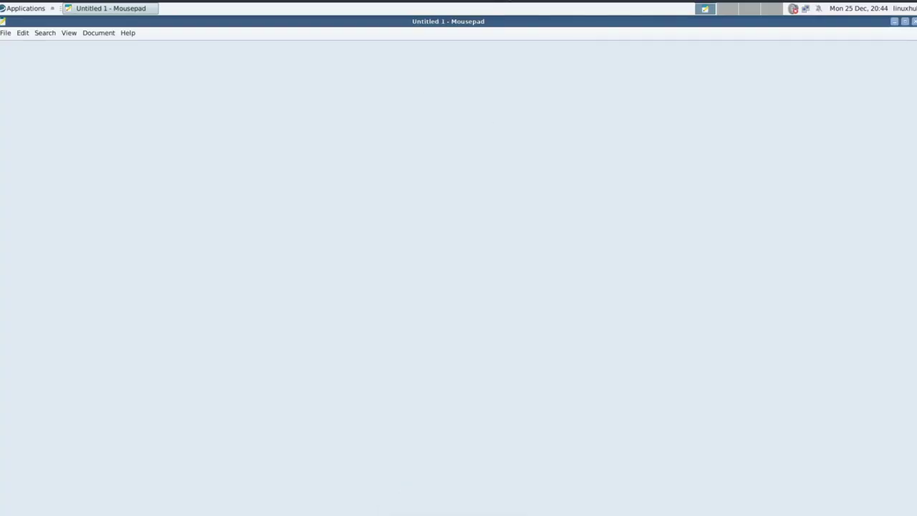
{"action": "left_click", "coordinate": [127, 33]}
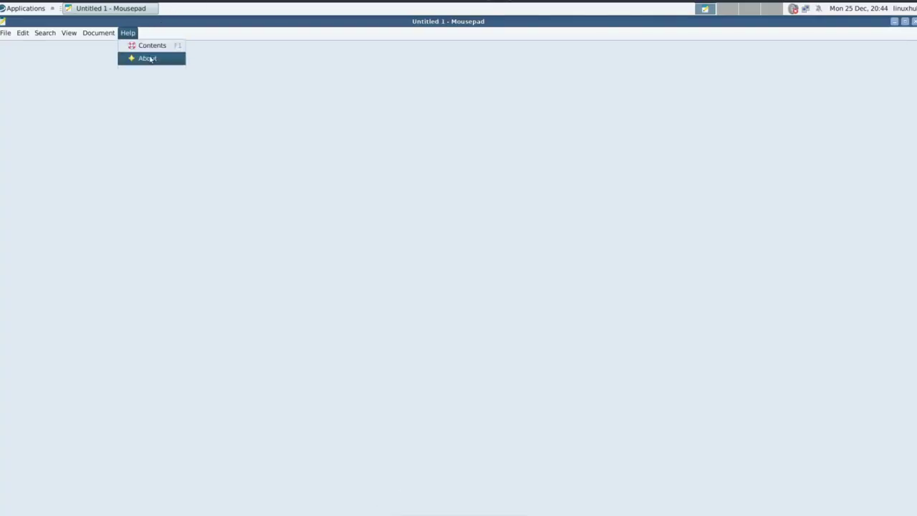
{"action": "left_click", "coordinate": [147, 57]}
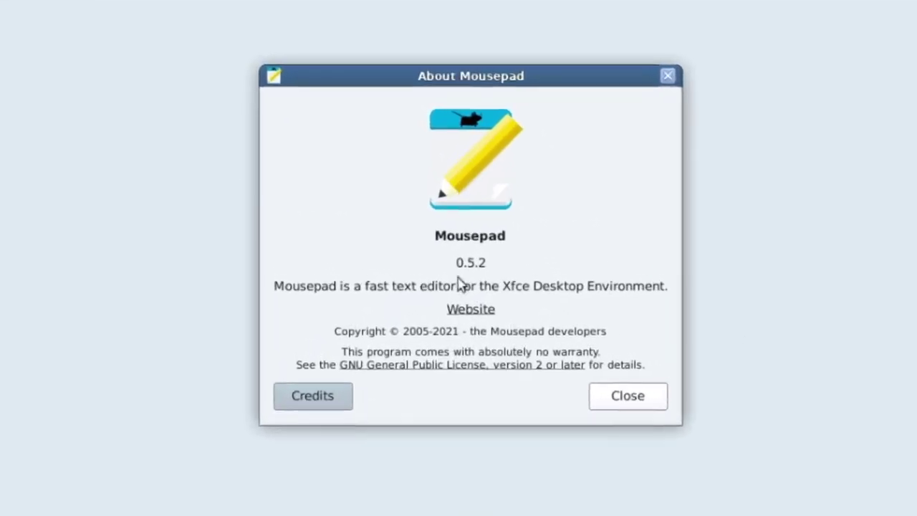
{"action": "left_click", "coordinate": [582, 173]}
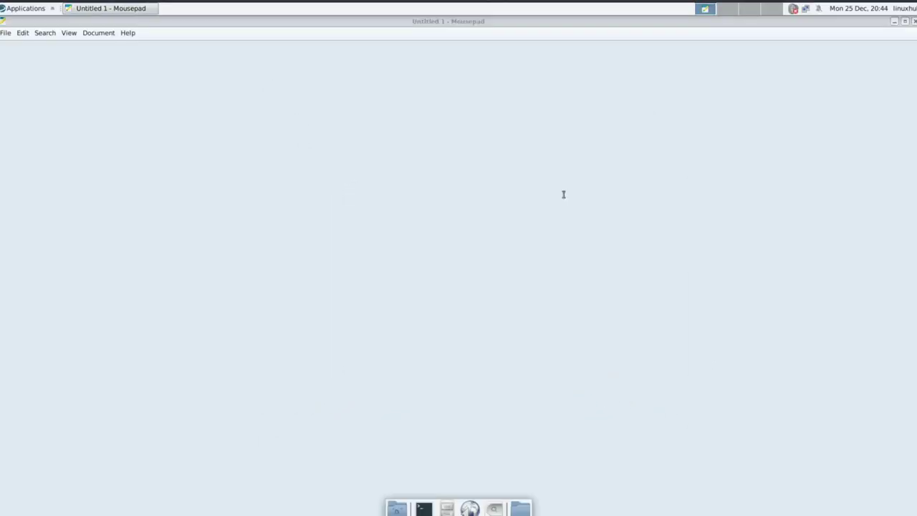
Close Mousepad and launch Ristretto Image Viewer from Graphics, maximized
{"action": "left_click", "coordinate": [914, 22]}
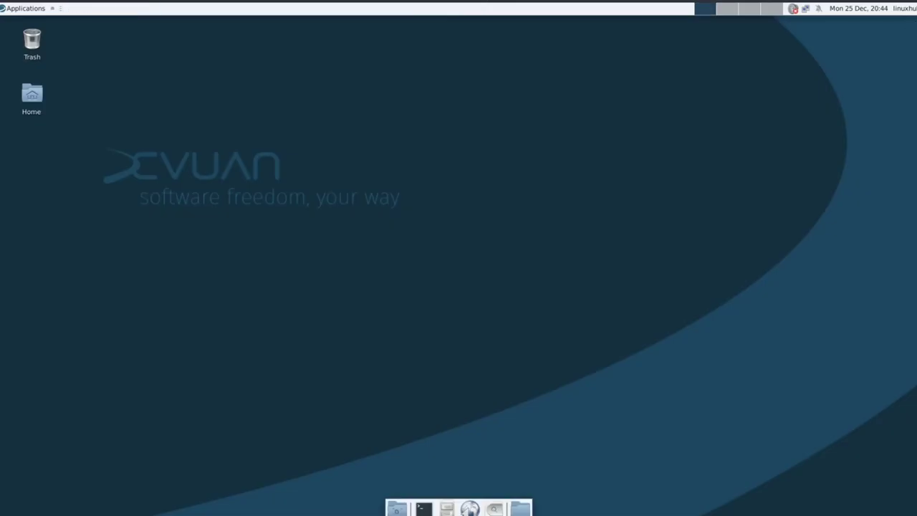
{"action": "left_click", "coordinate": [13, 10]}
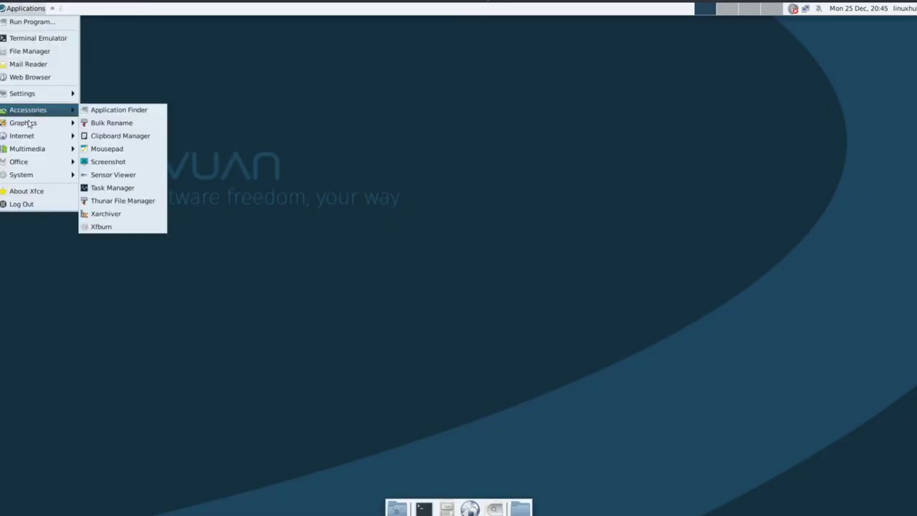
{"action": "mouse_move", "coordinate": [29, 124]}
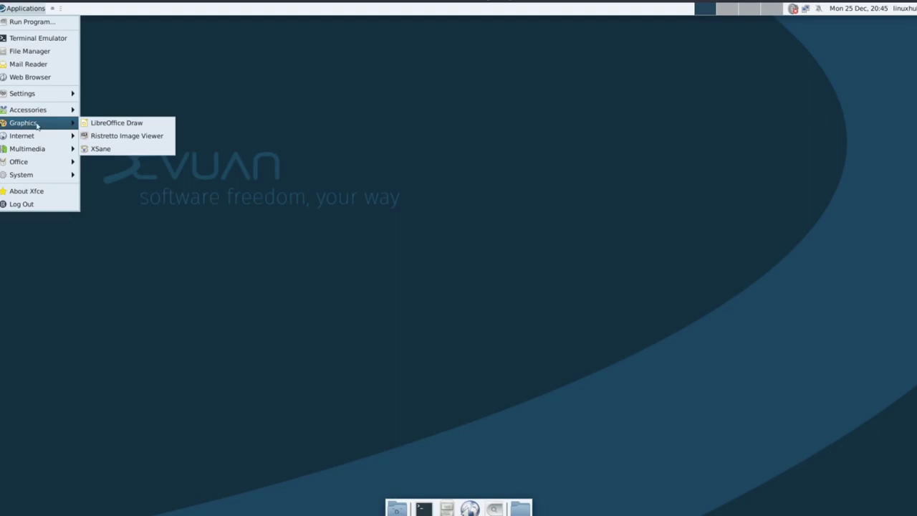
{"action": "left_click", "coordinate": [140, 137]}
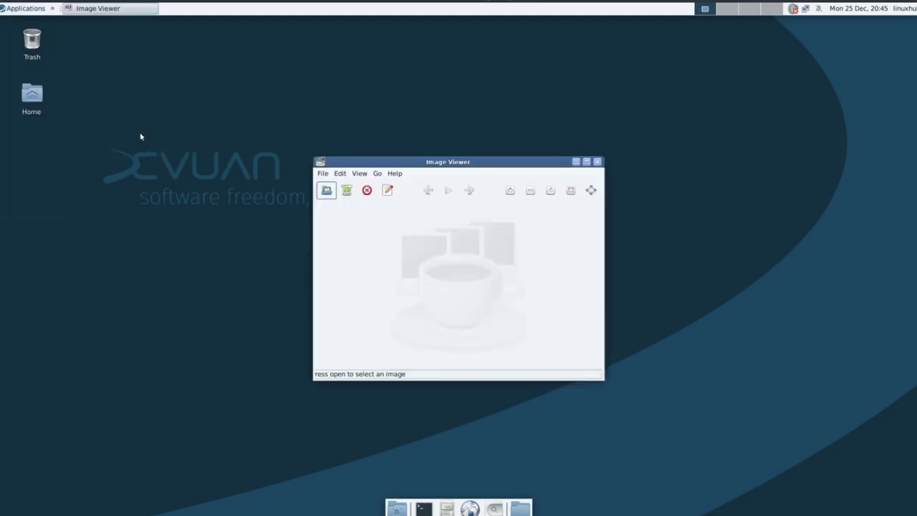
{"action": "double_click", "coordinate": [513, 164]}
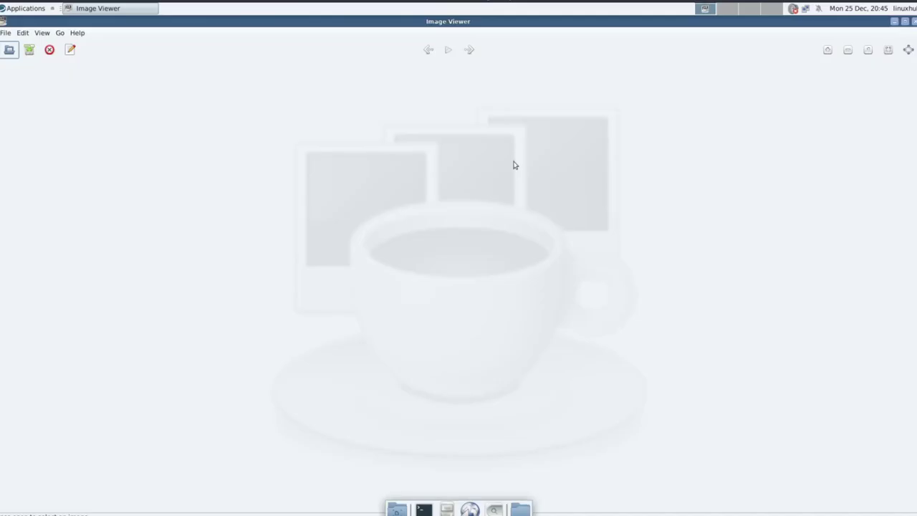
Check Ristretto's About box showing version 0.10.0, then close it
{"action": "left_click", "coordinate": [77, 33]}
{"action": "left_click", "coordinate": [102, 62]}
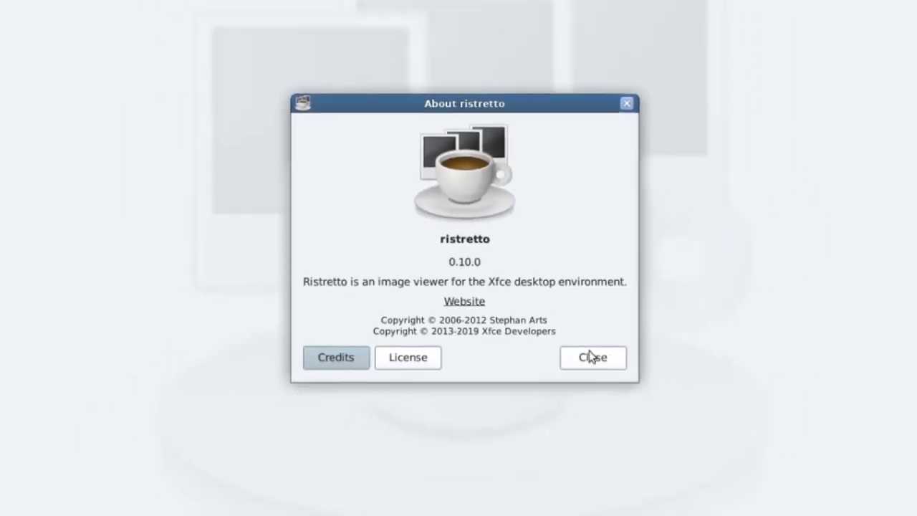
{"action": "left_click", "coordinate": [592, 357]}
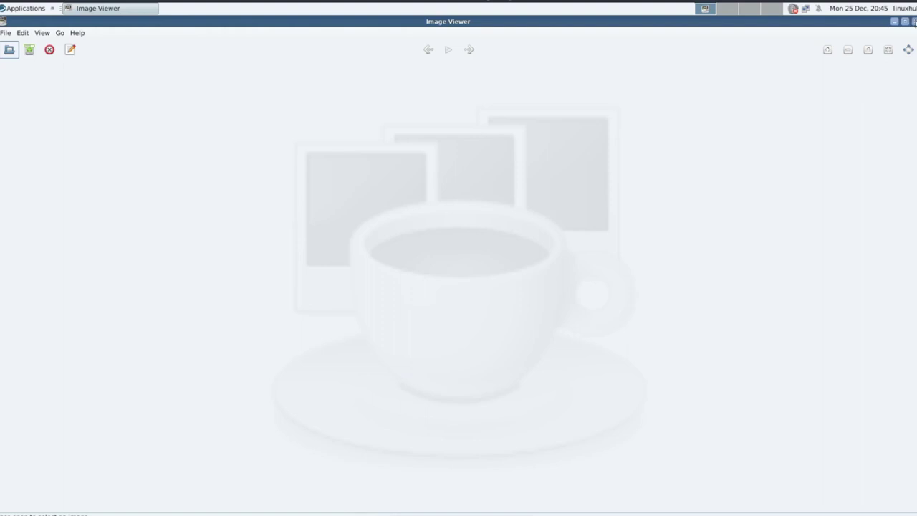
{"action": "left_click", "coordinate": [913, 21]}
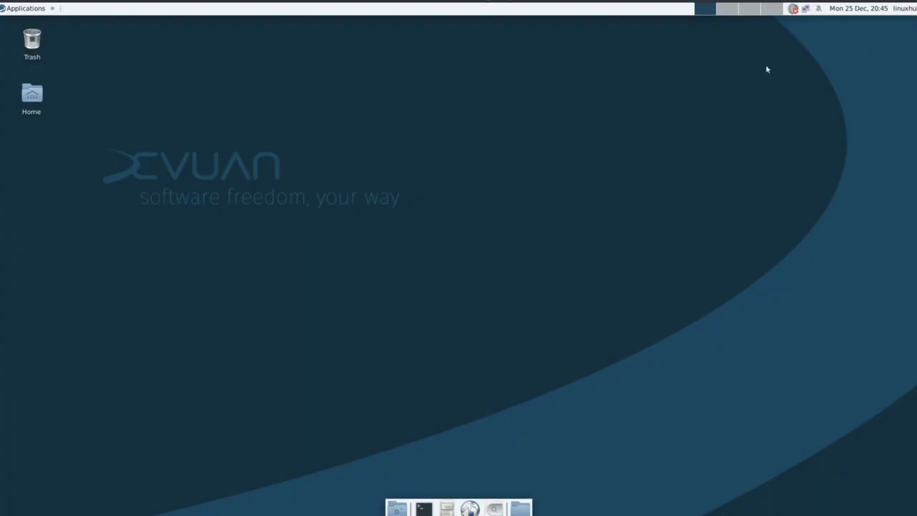
{"action": "left_click", "coordinate": [16, 10]}
{"action": "mouse_move", "coordinate": [40, 141]}
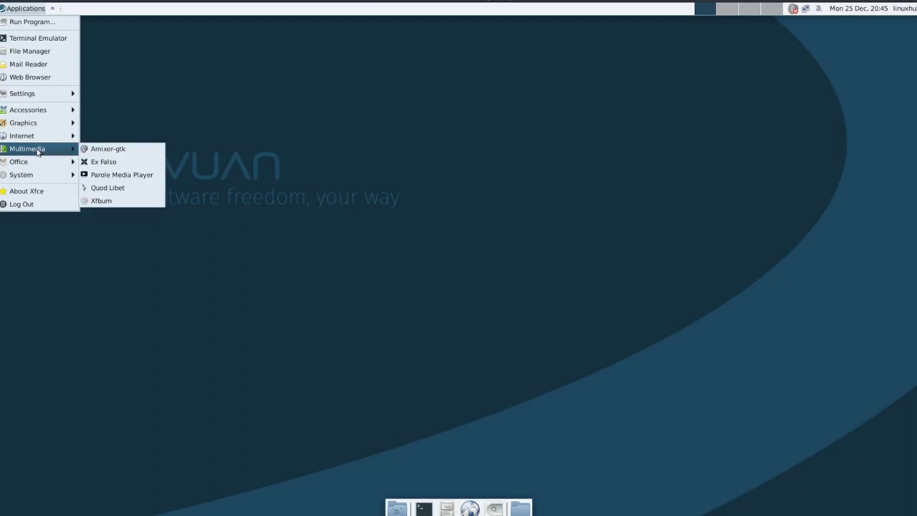
{"action": "left_click", "coordinate": [138, 176]}
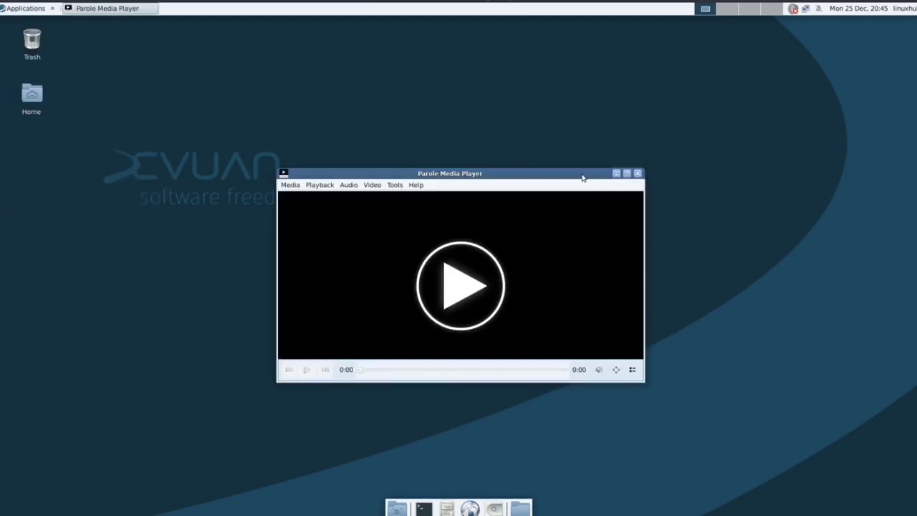
{"action": "left_click", "coordinate": [416, 185]}
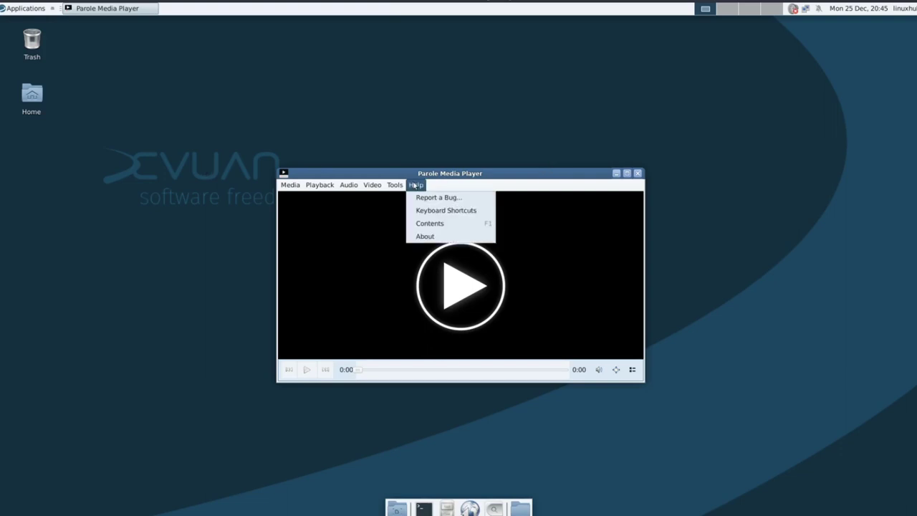
{"action": "left_click", "coordinate": [425, 237]}
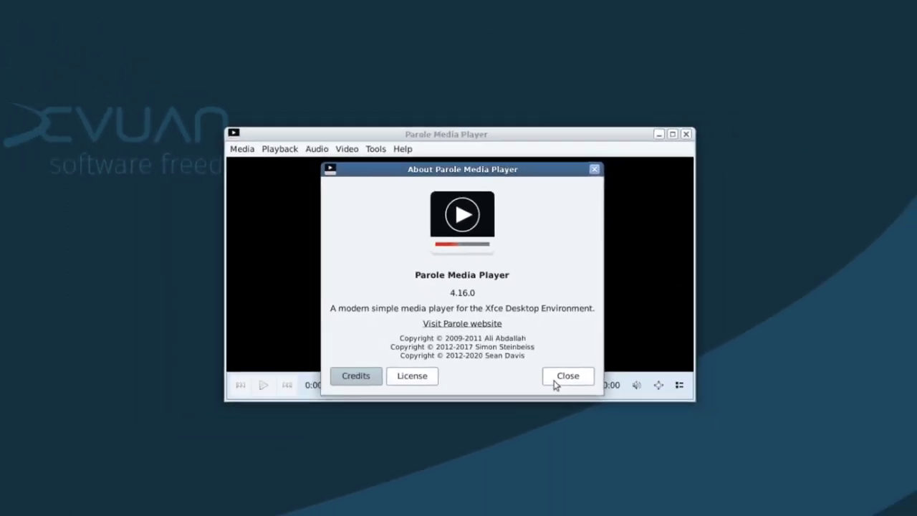
{"action": "left_click", "coordinate": [579, 395]}
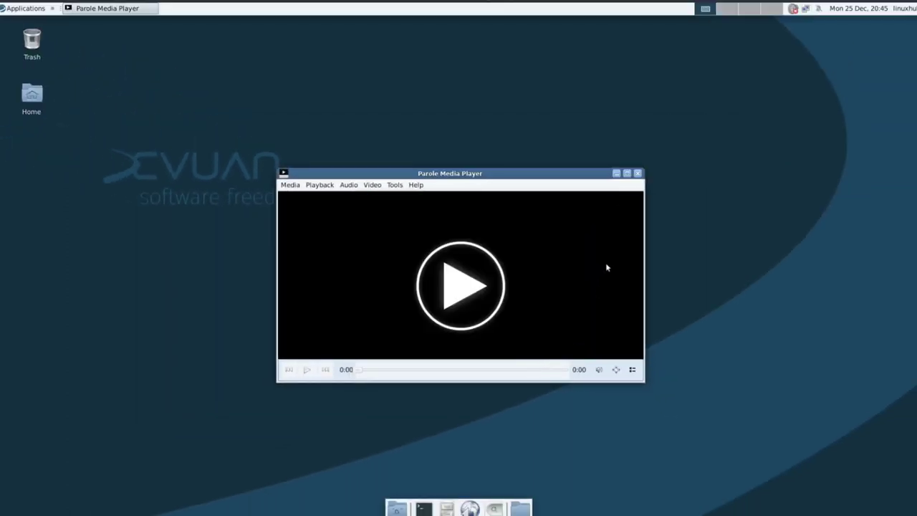
{"action": "left_click", "coordinate": [636, 174]}
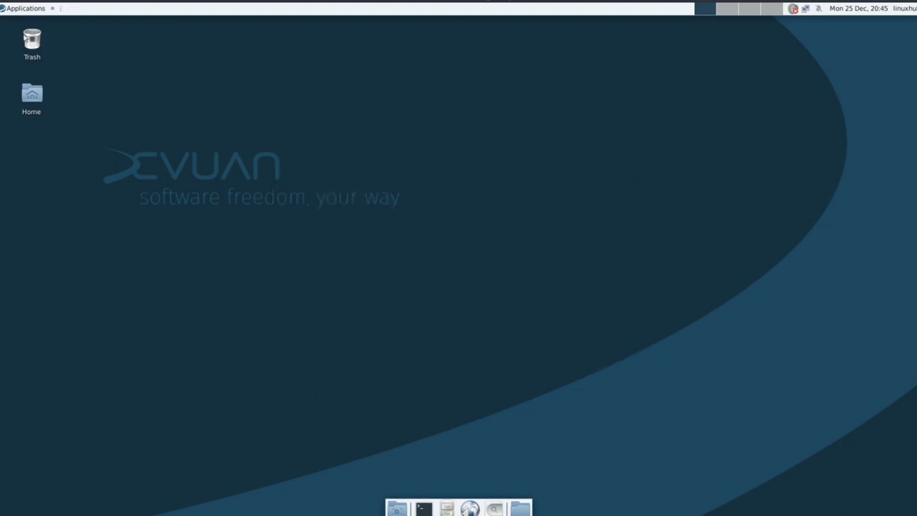
{"action": "left_click", "coordinate": [16, 7]}
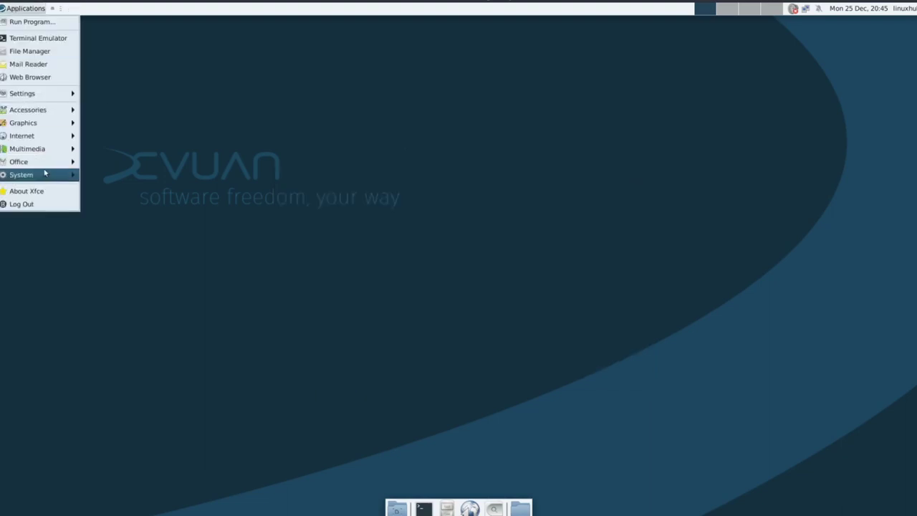
{"action": "mouse_move", "coordinate": [28, 163]}
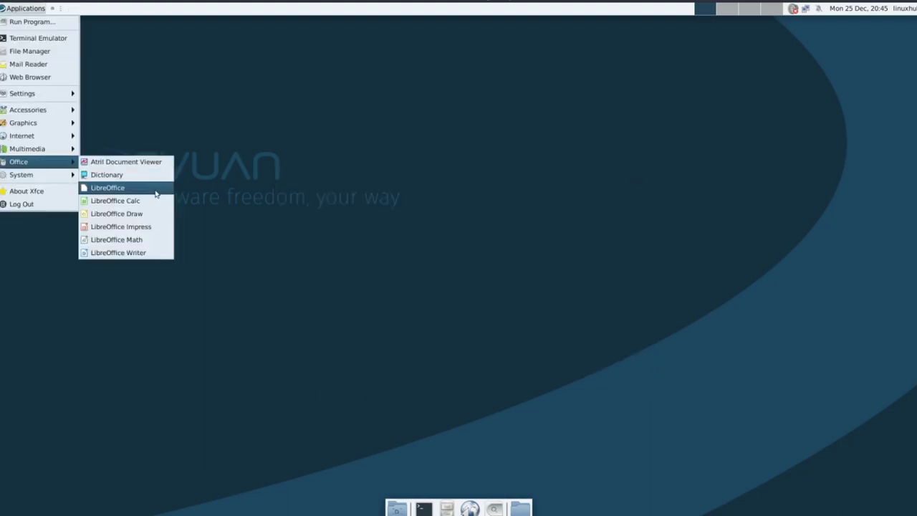
{"action": "left_click", "coordinate": [130, 191]}
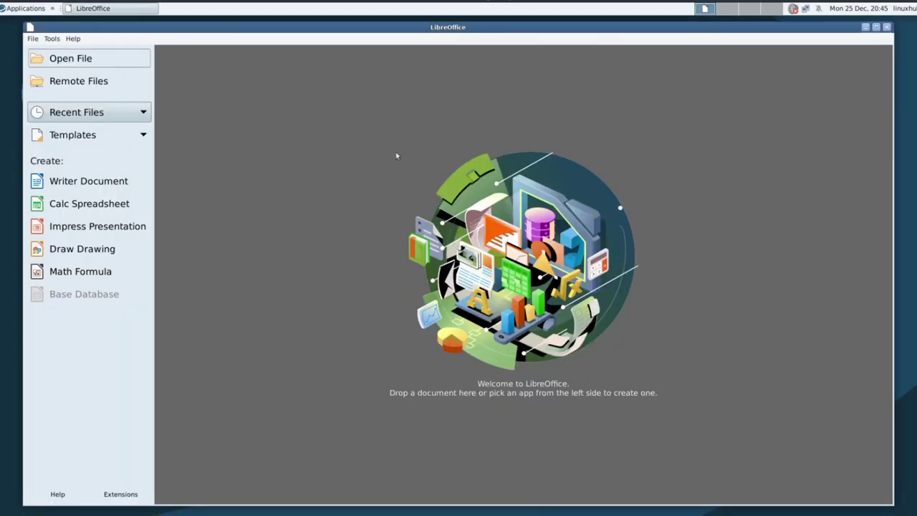
{"action": "left_click", "coordinate": [72, 39]}
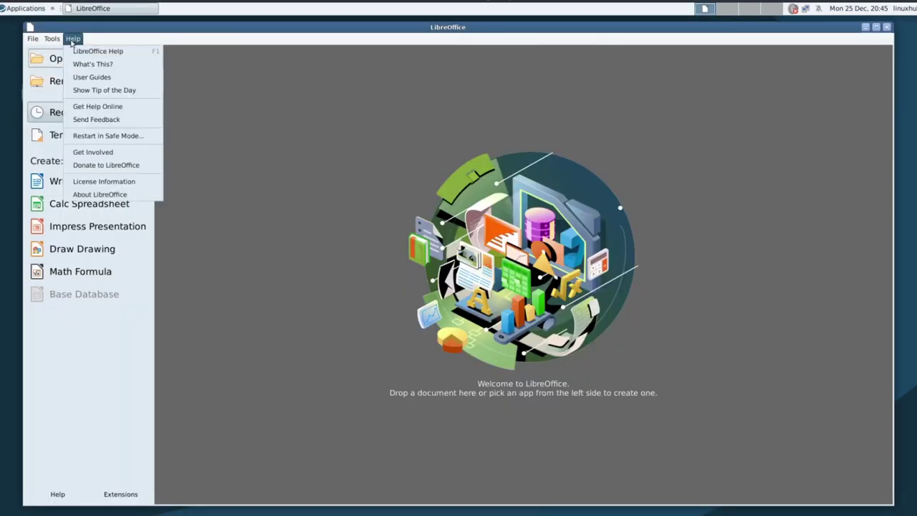
{"action": "left_click", "coordinate": [130, 196]}
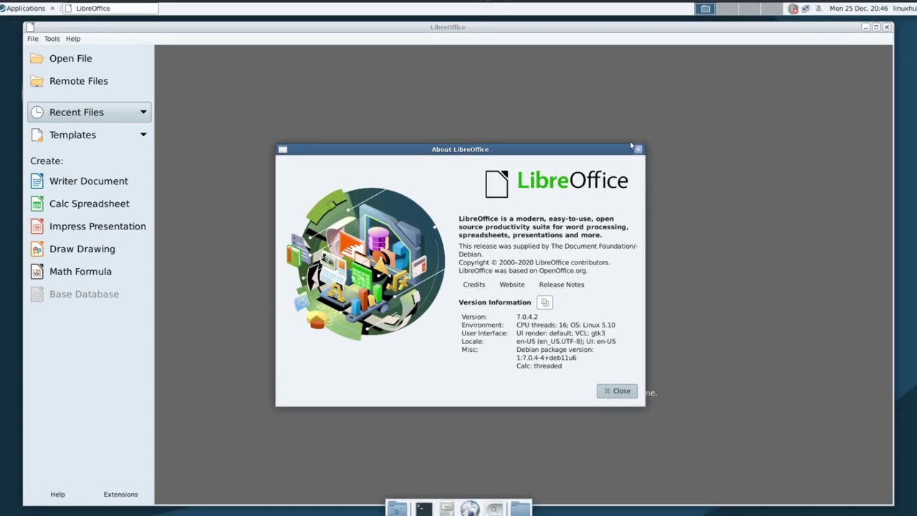
{"action": "left_click", "coordinate": [686, 102]}
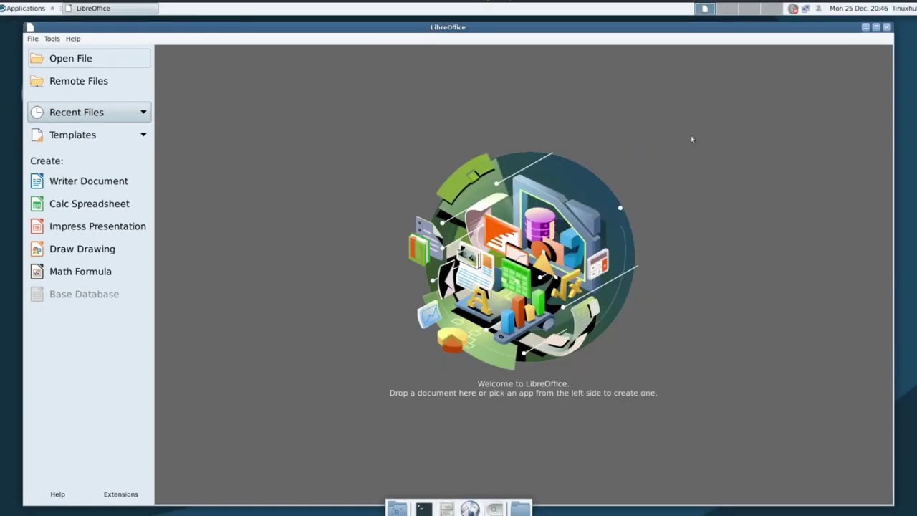
{"action": "left_click", "coordinate": [888, 28]}
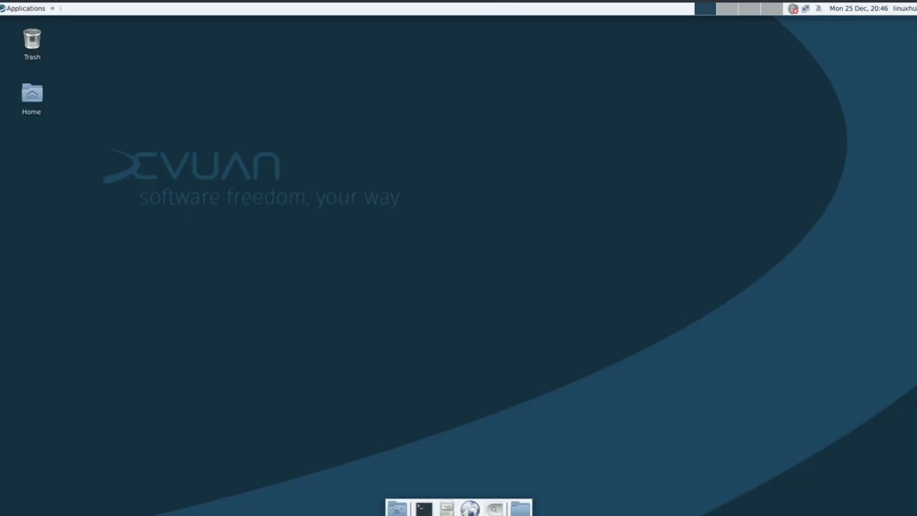
{"action": "left_click", "coordinate": [23, 9]}
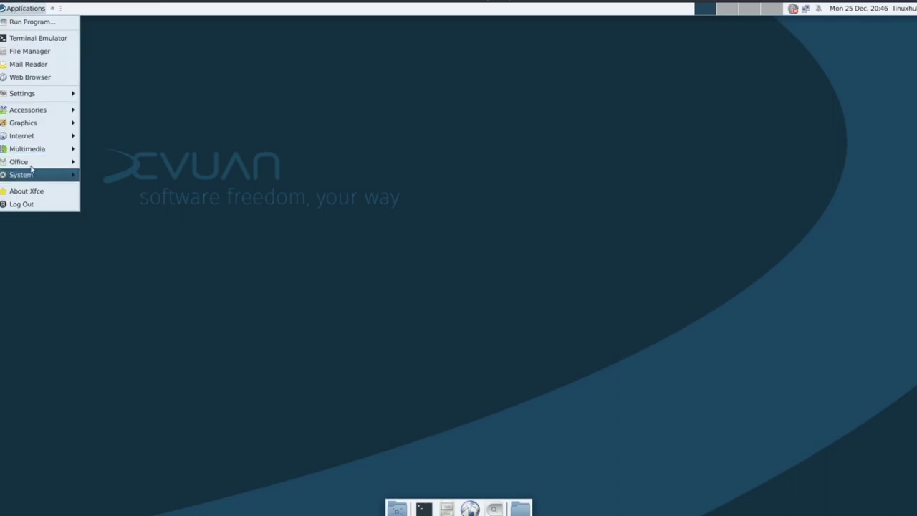
{"action": "mouse_move", "coordinate": [26, 174]}
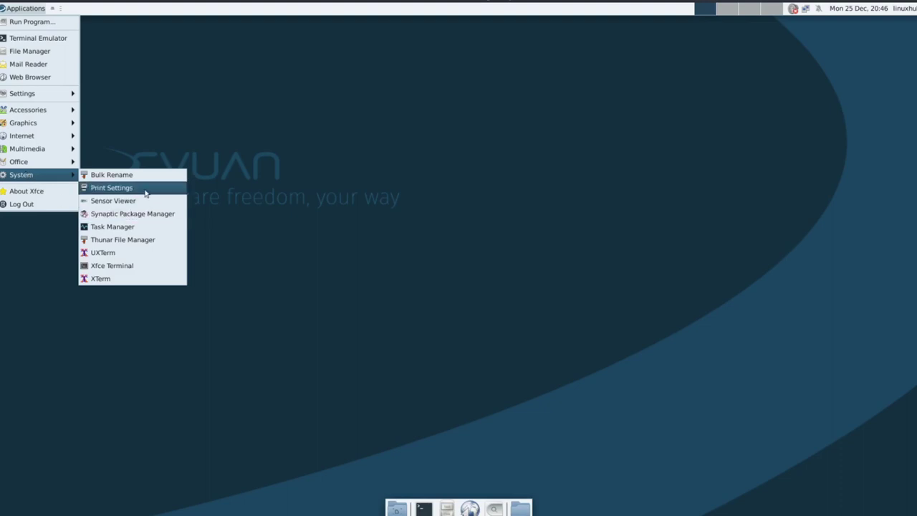
{"action": "left_click", "coordinate": [122, 177]}
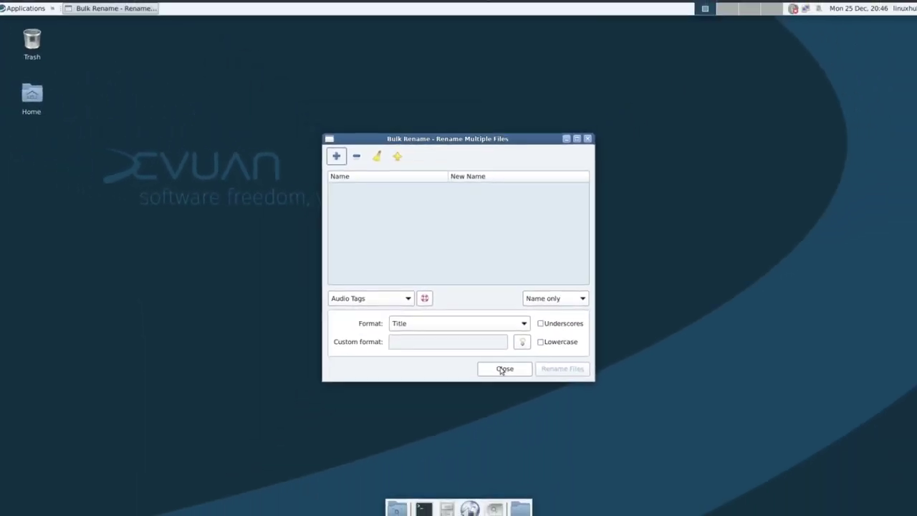
{"action": "left_click", "coordinate": [504, 369]}
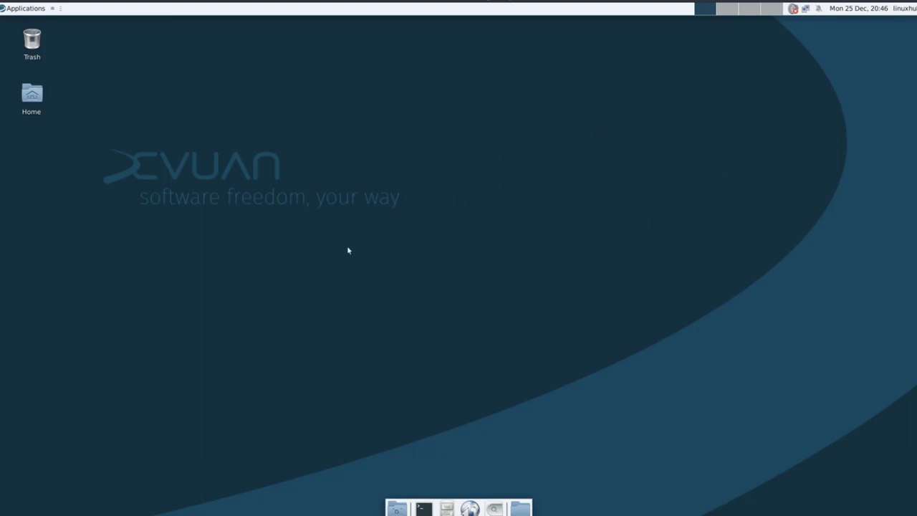
Open Appearance from the Settings Manager and move its window aside
{"action": "left_click", "coordinate": [23, 8]}
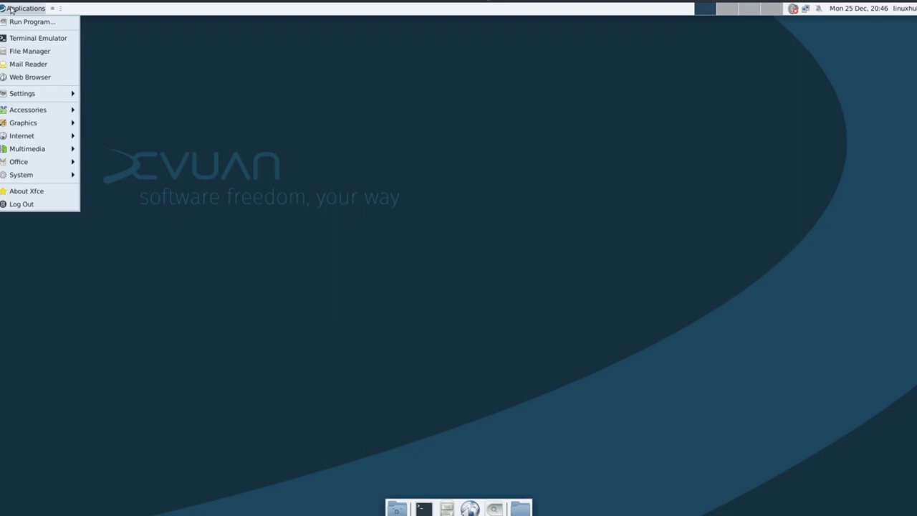
{"action": "mouse_move", "coordinate": [52, 181]}
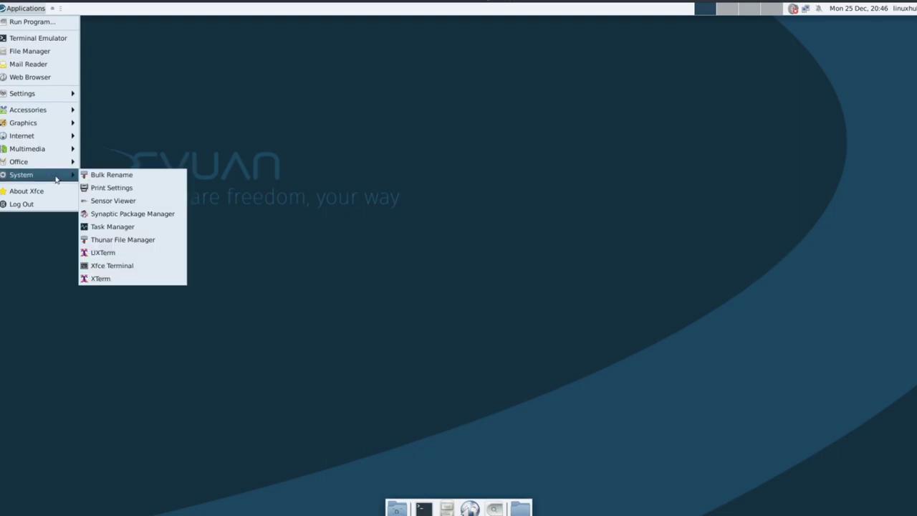
{"action": "mouse_move", "coordinate": [40, 93]}
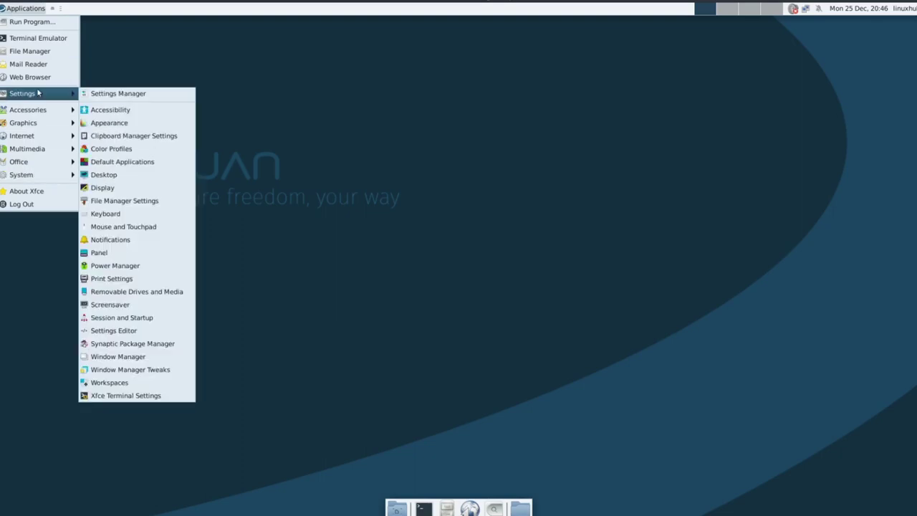
{"action": "left_click", "coordinate": [133, 96]}
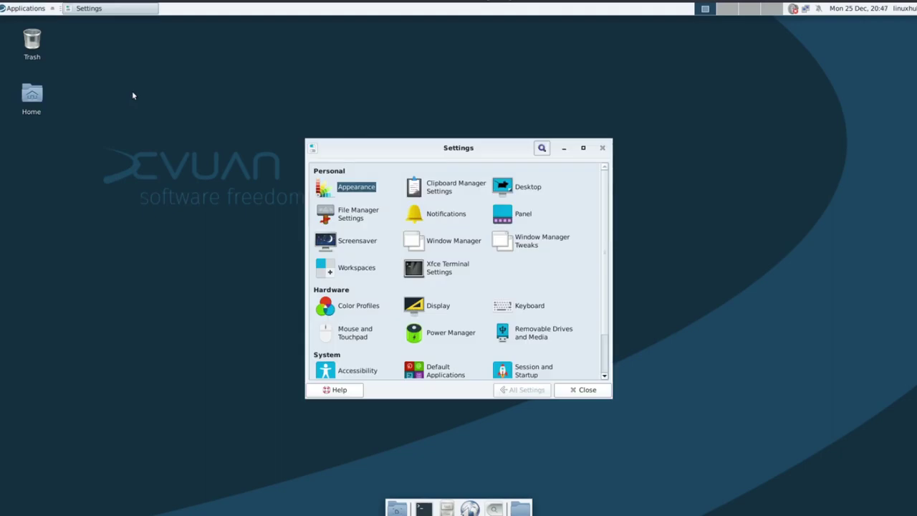
{"action": "left_click", "coordinate": [341, 189]}
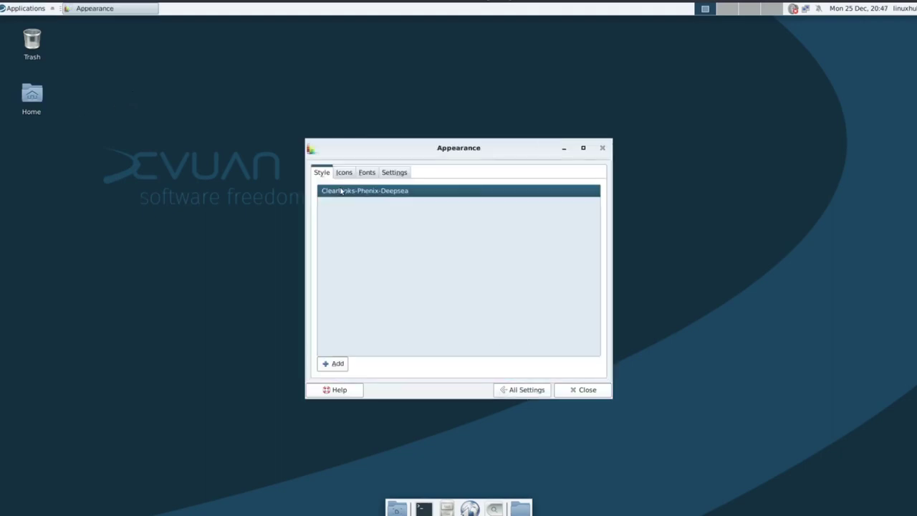
{"action": "left_click_drag", "start_coordinate": [406, 143], "coordinate": [681, 56]}
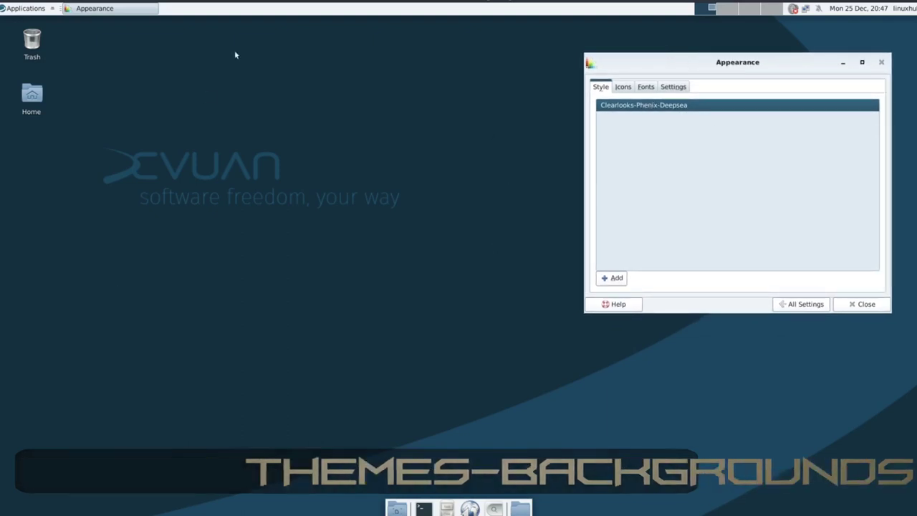
Show the icon theme list and place a home-folder file manager beside it
{"action": "left_click", "coordinate": [623, 87]}
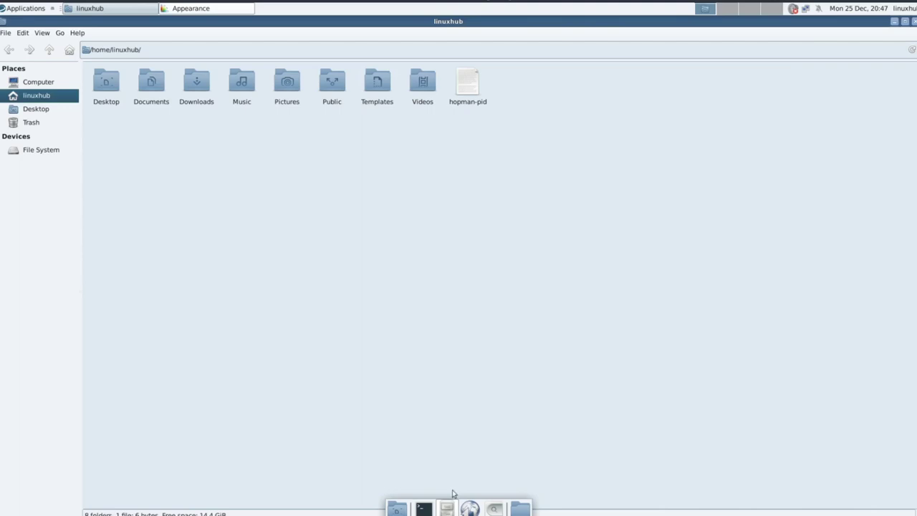
{"action": "left_click", "coordinate": [446, 508]}
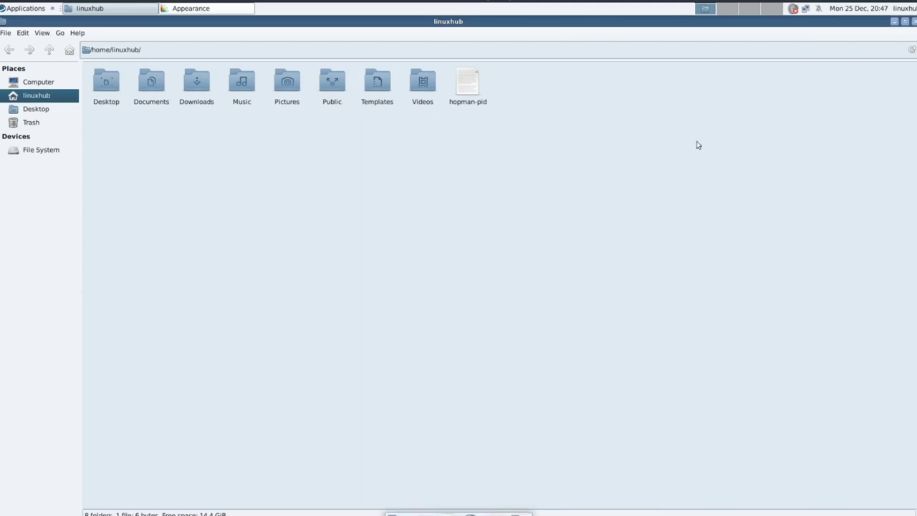
{"action": "double_click", "coordinate": [739, 22]}
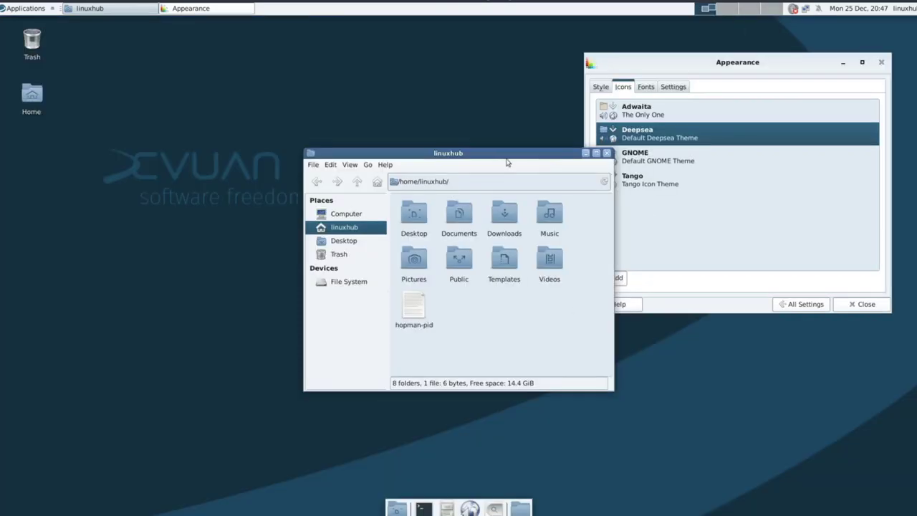
{"action": "left_click_drag", "start_coordinate": [512, 155], "coordinate": [358, 73]}
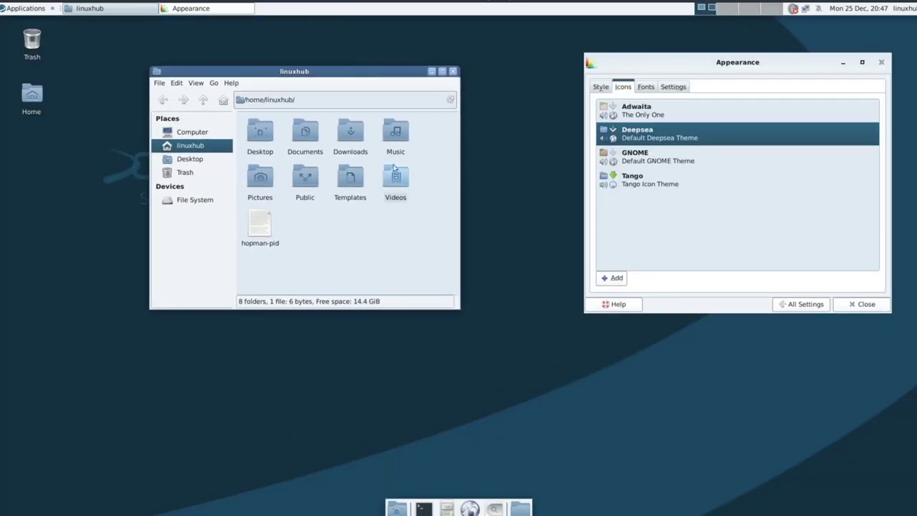
Try Adwaita, GNOME and Tango icon themes, settle on Deepsea, and return to All Settings
{"action": "left_click", "coordinate": [632, 109]}
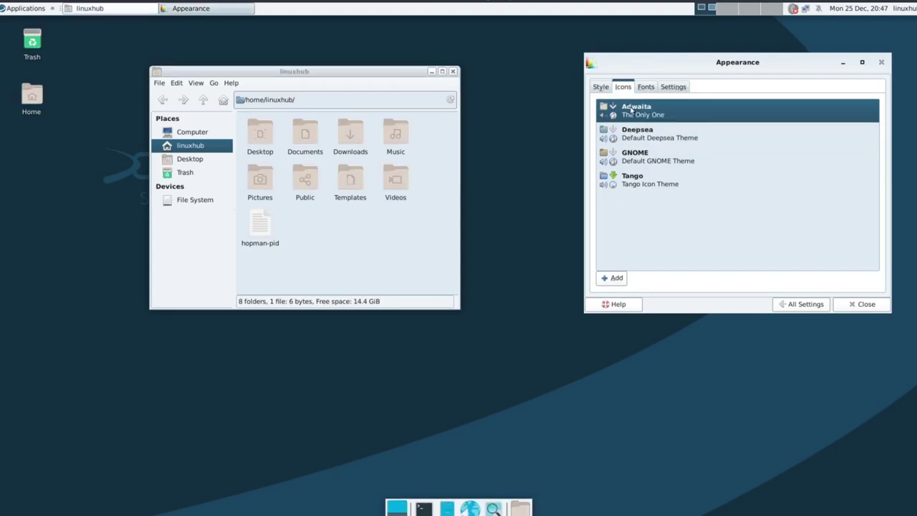
{"action": "left_click", "coordinate": [634, 159]}
{"action": "left_click", "coordinate": [637, 183]}
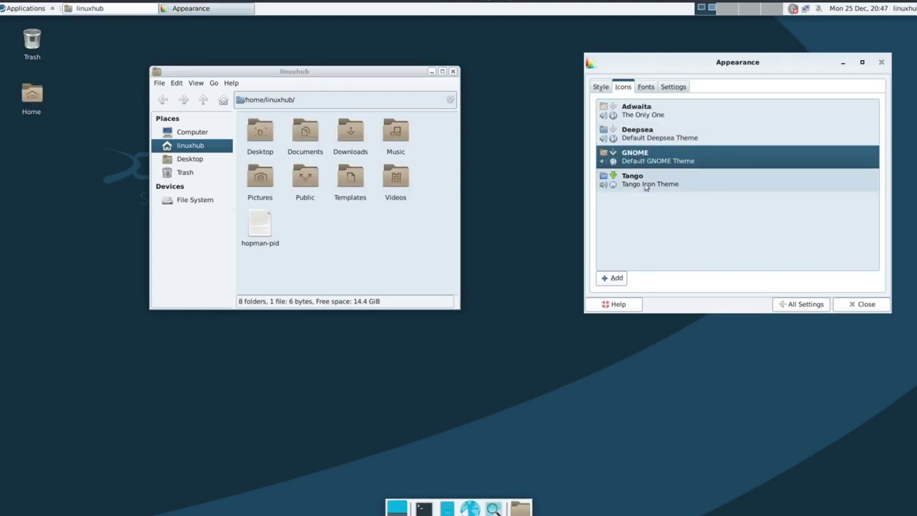
{"action": "left_click", "coordinate": [650, 135]}
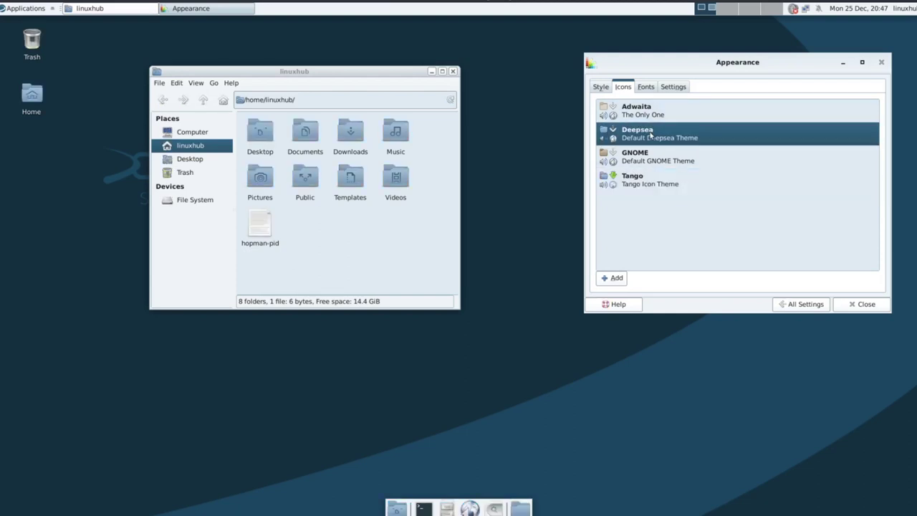
{"action": "left_click", "coordinate": [792, 306]}
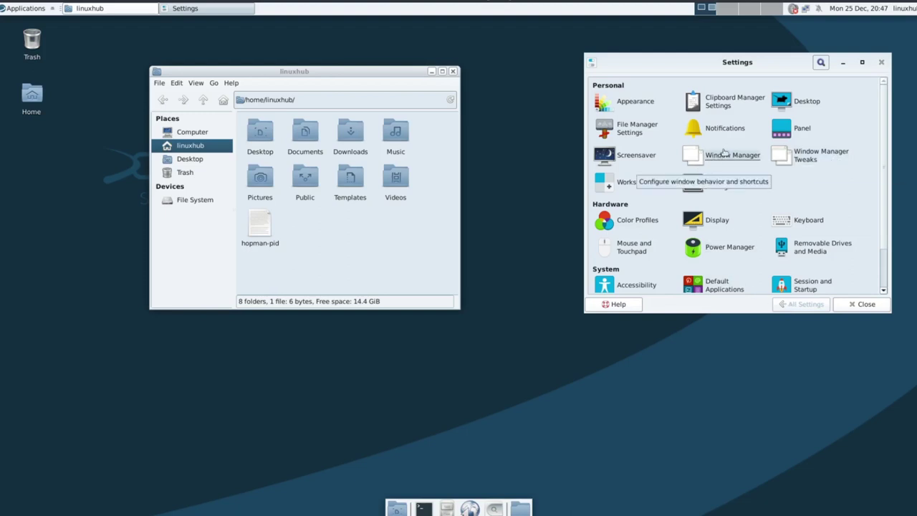
Preview Default, Daloa, Default-xhdpi and Kokodi window themes, then apply Clearlooks-Phenix-Deepsea and close
{"action": "left_click", "coordinate": [720, 153]}
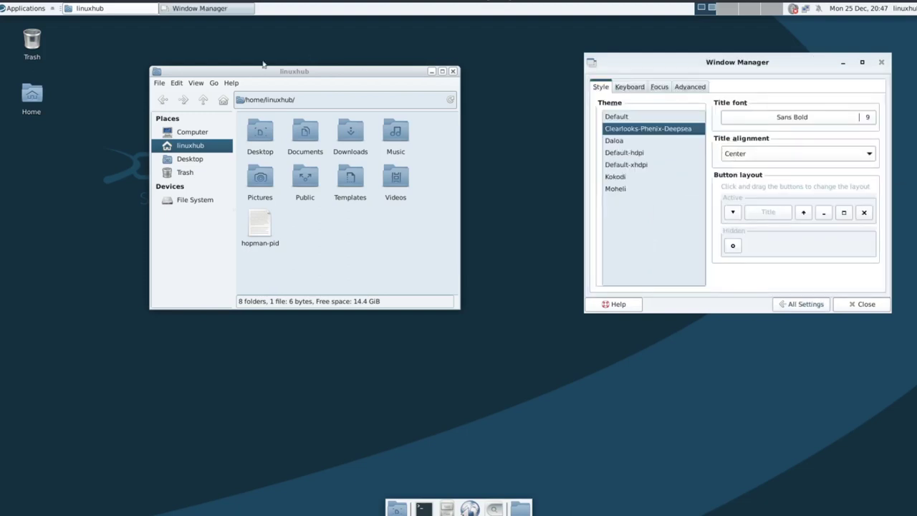
{"action": "left_click", "coordinate": [626, 117]}
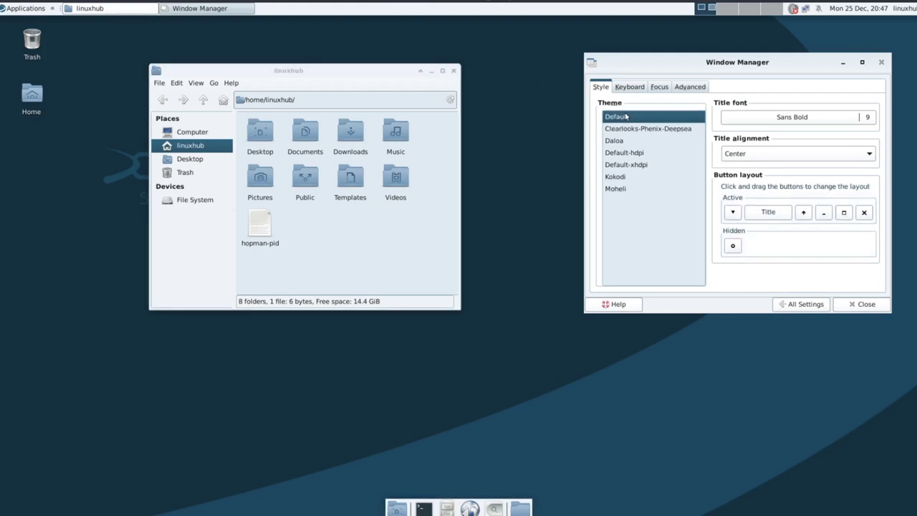
{"action": "key", "text": "Down"}
{"action": "key", "text": "Down"}
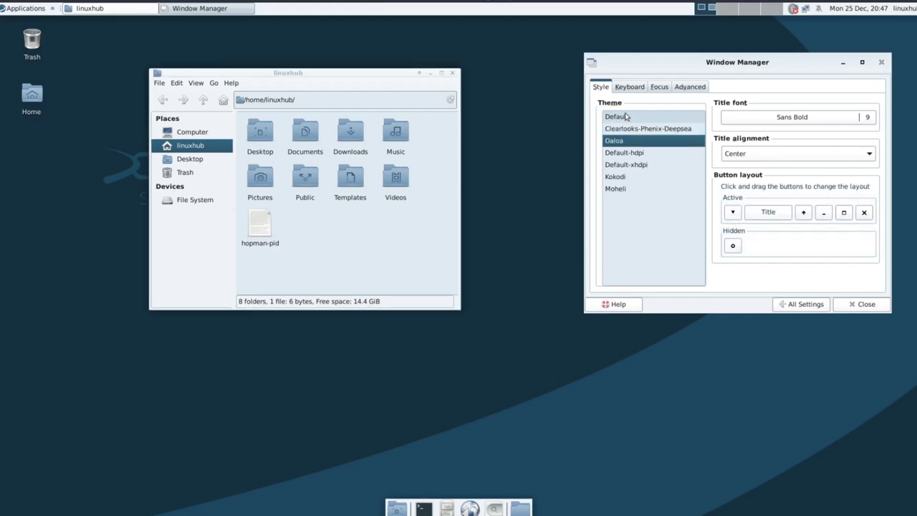
{"action": "key", "text": "Down"}
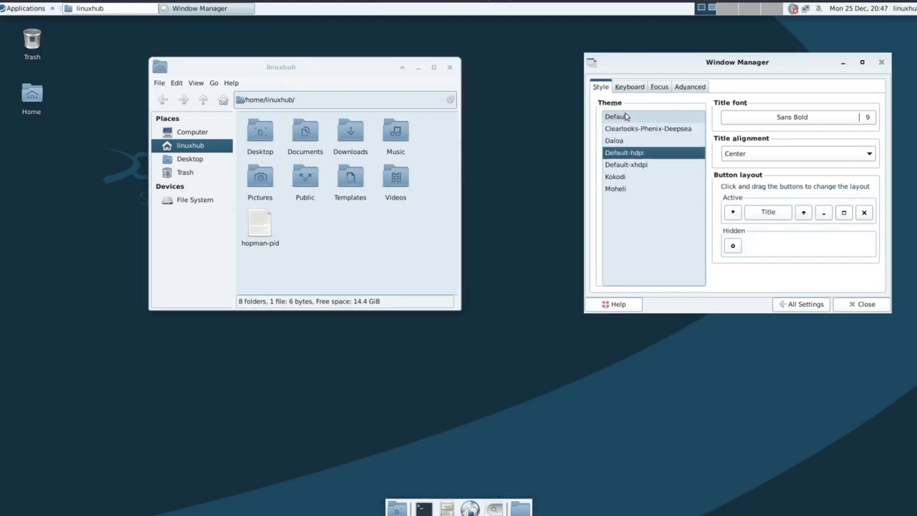
{"action": "key", "text": "Down"}
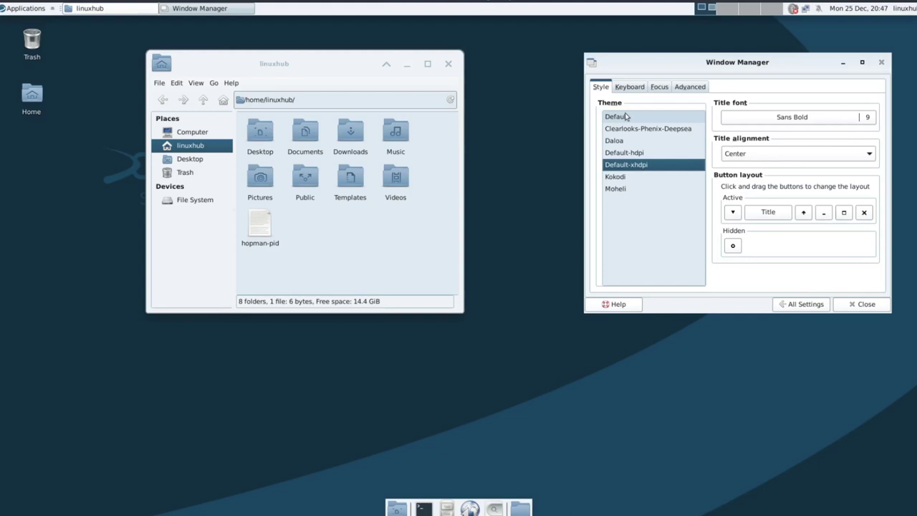
{"action": "key", "text": "Down"}
{"action": "key", "text": "Down"}
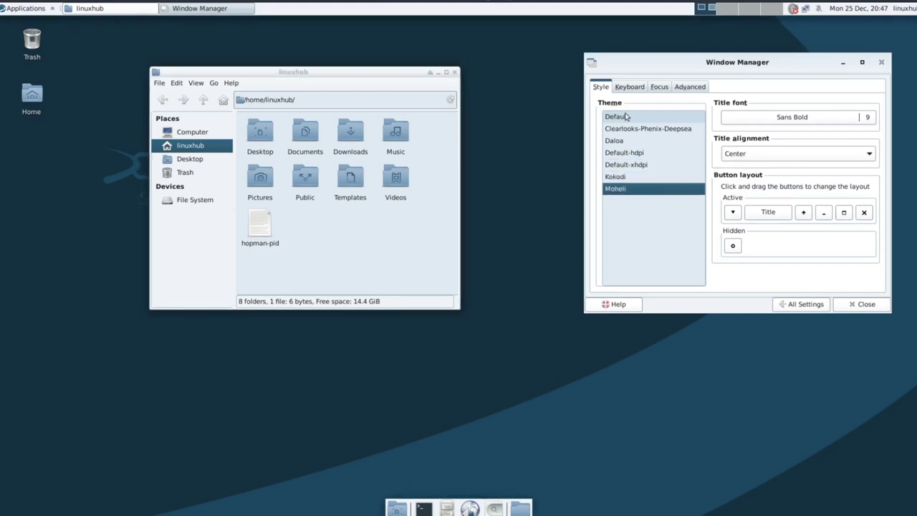
{"action": "left_click", "coordinate": [628, 130]}
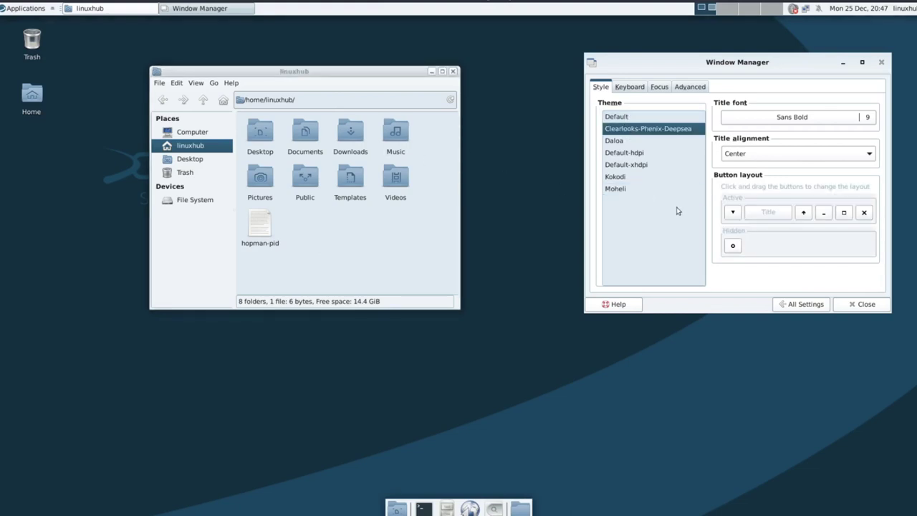
{"action": "left_click", "coordinate": [862, 304]}
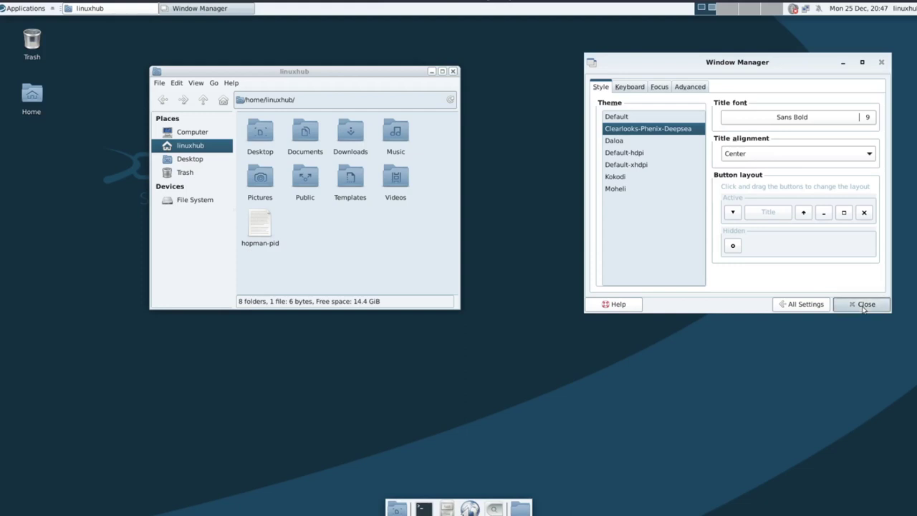
Close the file manager and open Desktop Settings from the desktop's right-click menu
{"action": "left_click", "coordinate": [453, 72]}
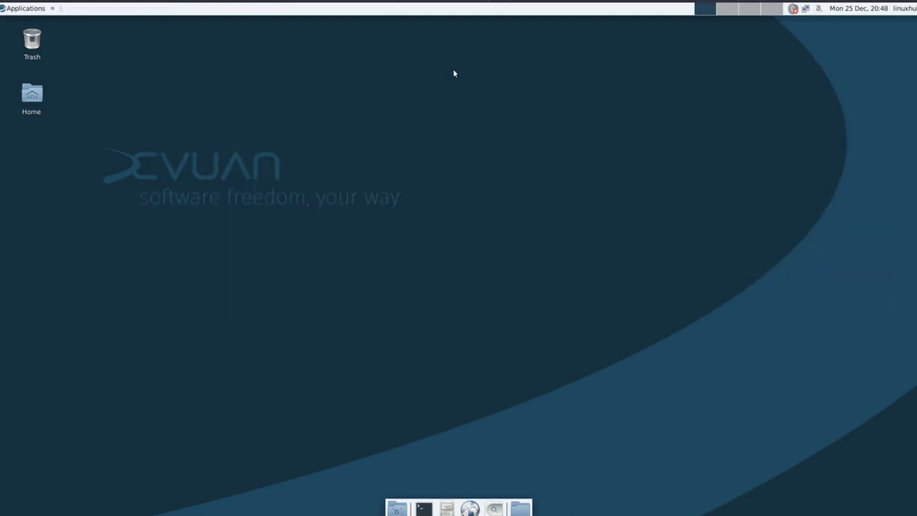
{"action": "right_click", "coordinate": [705, 101]}
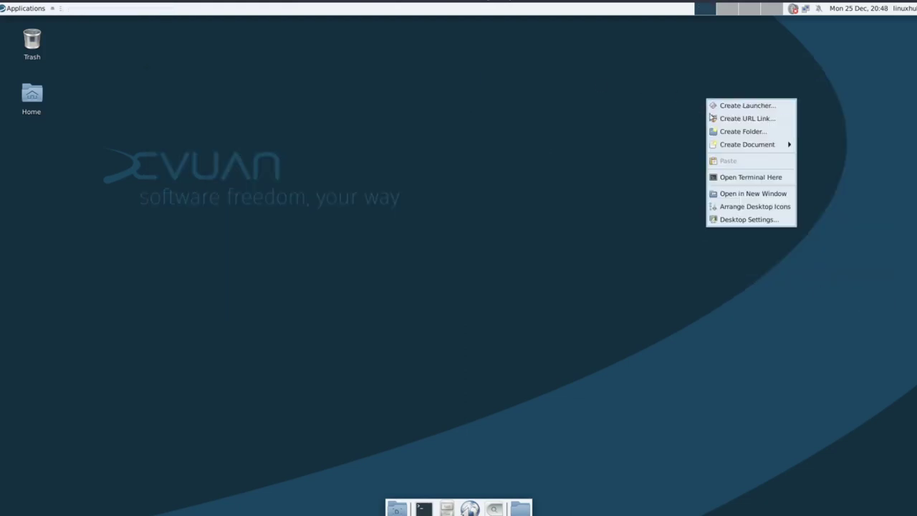
{"action": "left_click", "coordinate": [755, 220]}
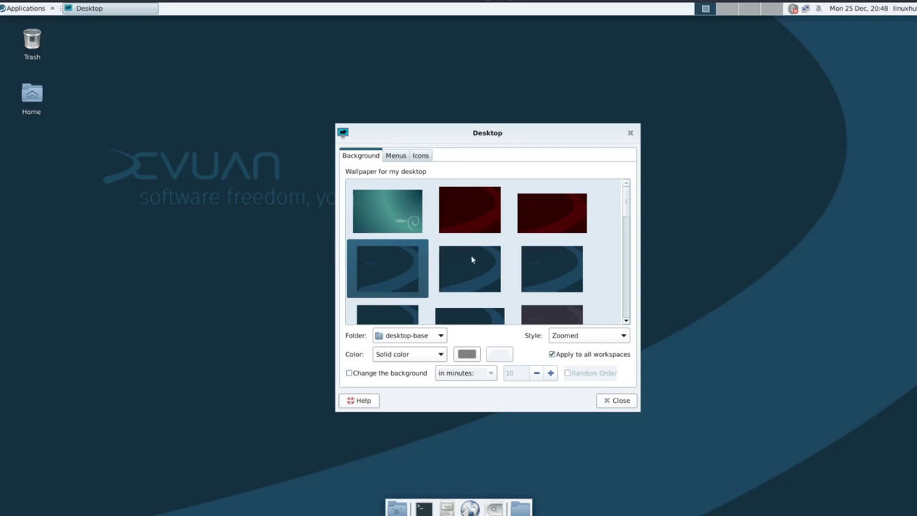
{"action": "left_click_drag", "start_coordinate": [565, 137], "coordinate": [855, 35]}
Try the teal Debian 8 and red Devuan wallpapers, then keep the dark grey Devuan one
{"action": "left_click", "coordinate": [662, 115]}
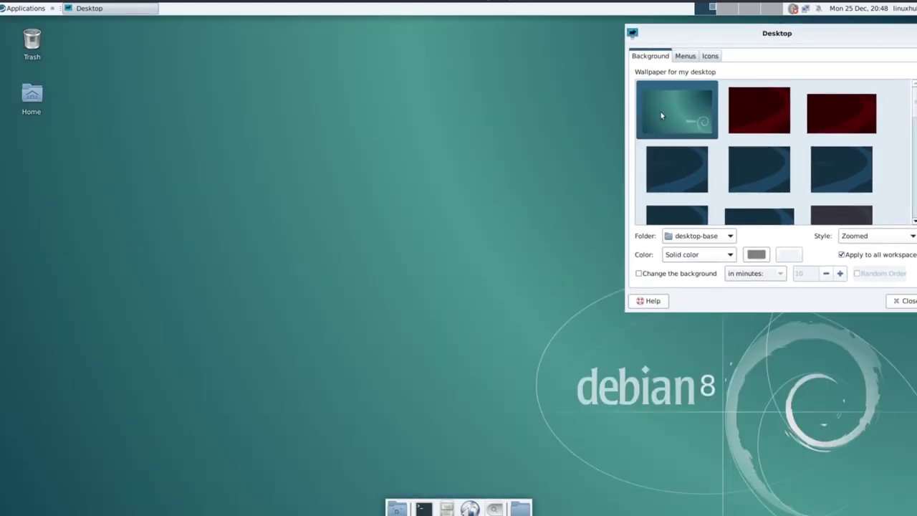
{"action": "left_click", "coordinate": [756, 106]}
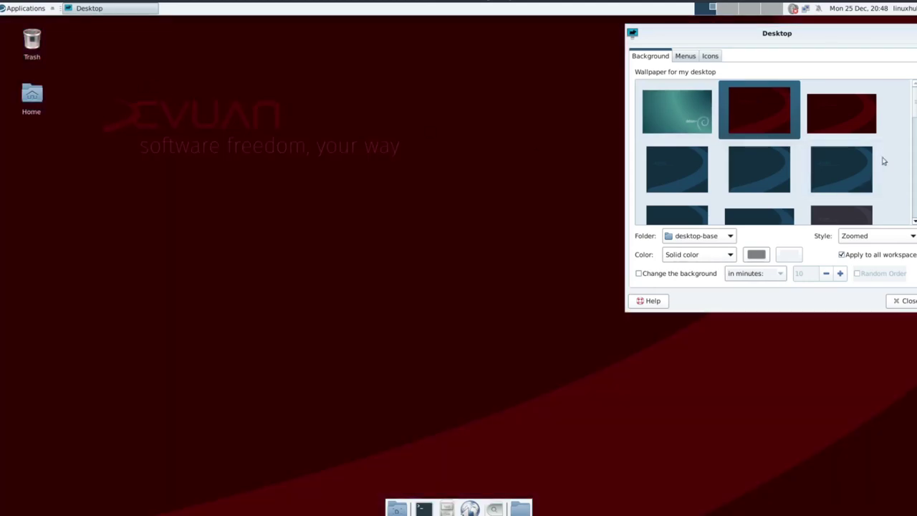
{"action": "scroll", "coordinate": [753, 176], "scroll_direction": "down", "scroll_amount": 2}
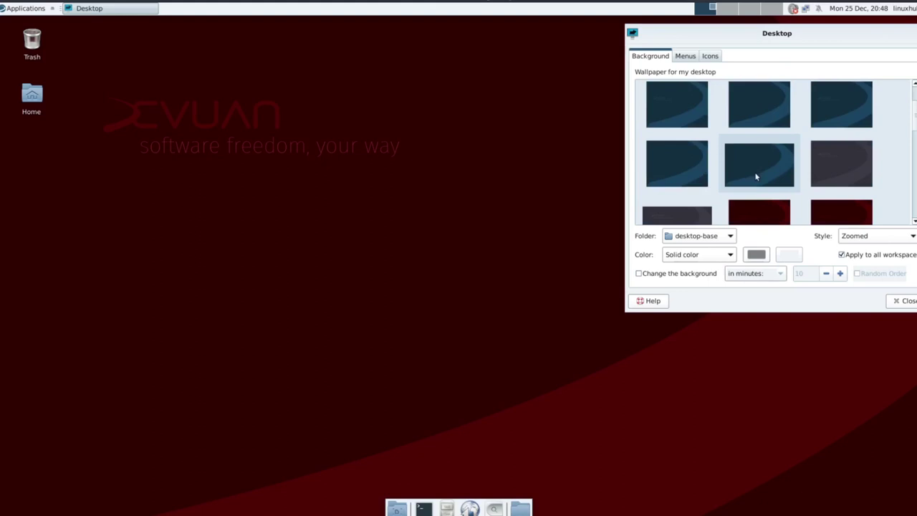
{"action": "scroll", "coordinate": [756, 177], "scroll_direction": "down", "scroll_amount": 5}
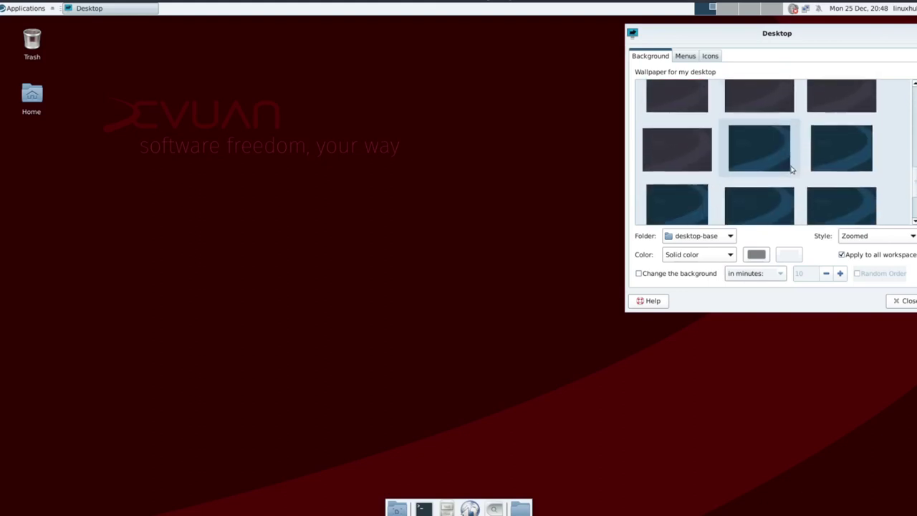
{"action": "scroll", "coordinate": [792, 169], "scroll_direction": "up", "scroll_amount": 2}
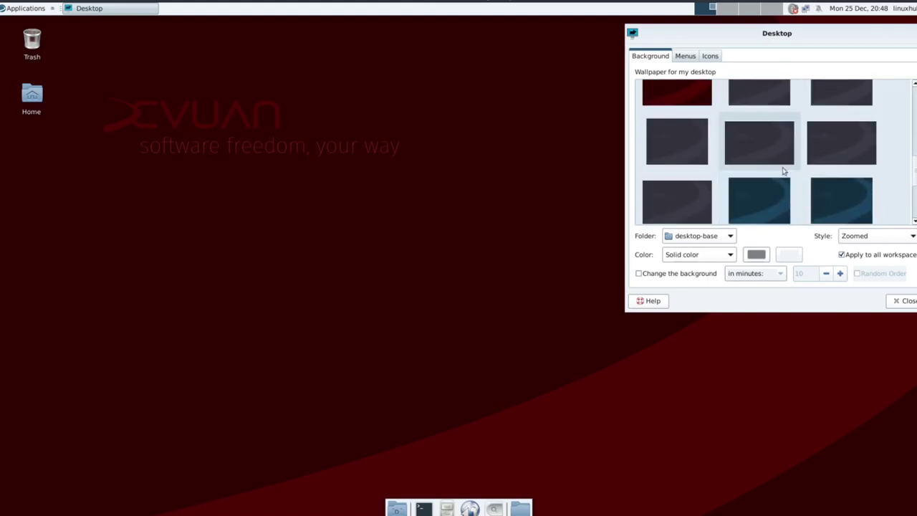
{"action": "left_click", "coordinate": [766, 154]}
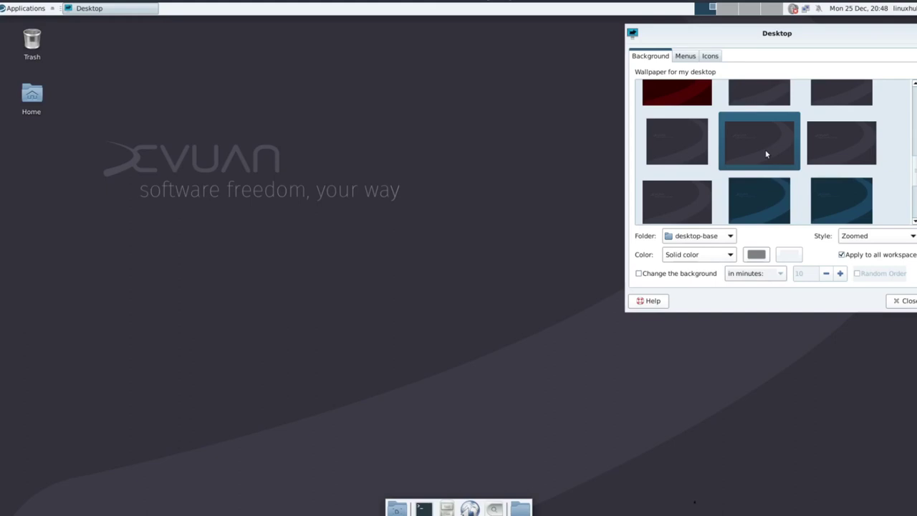
{"action": "scroll", "coordinate": [771, 156], "scroll_direction": "down", "scroll_amount": 4}
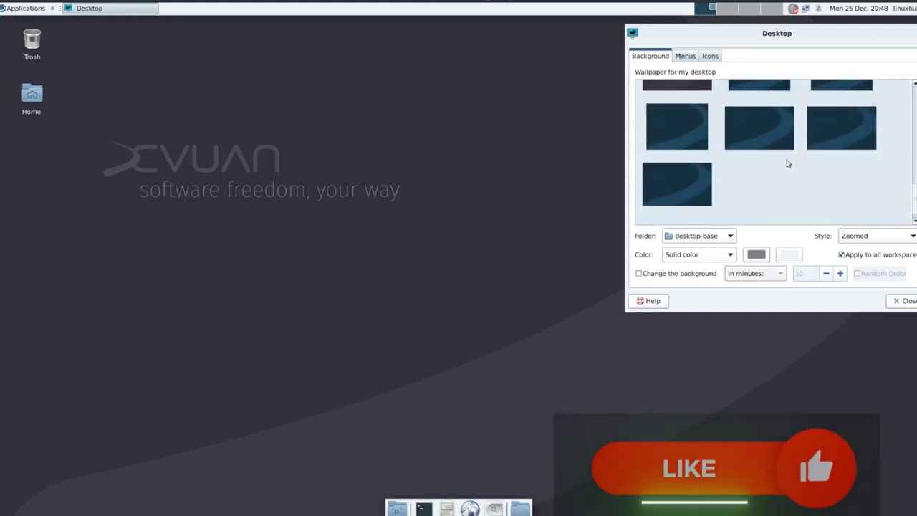
{"action": "scroll", "coordinate": [787, 163], "scroll_direction": "up", "scroll_amount": 4}
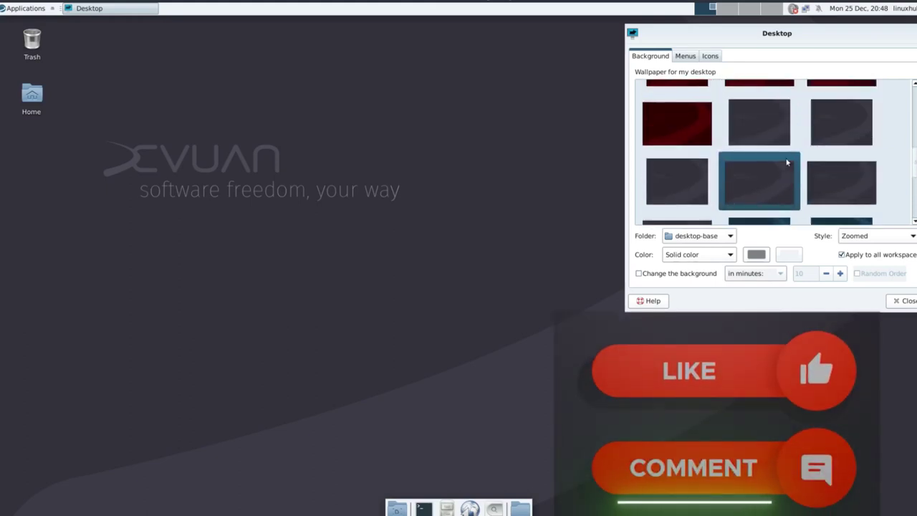
{"action": "scroll", "coordinate": [787, 163], "scroll_direction": "up", "scroll_amount": 5}
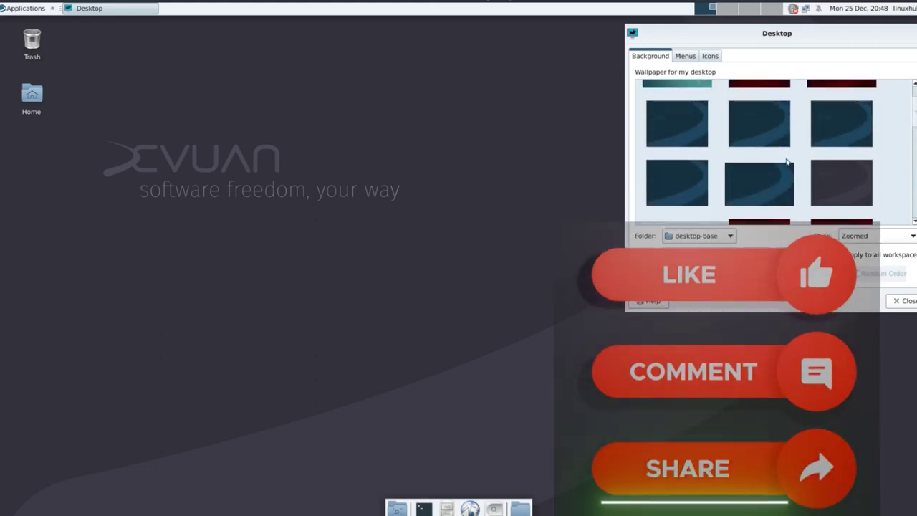
{"action": "scroll", "coordinate": [787, 164], "scroll_direction": "up", "scroll_amount": 2}
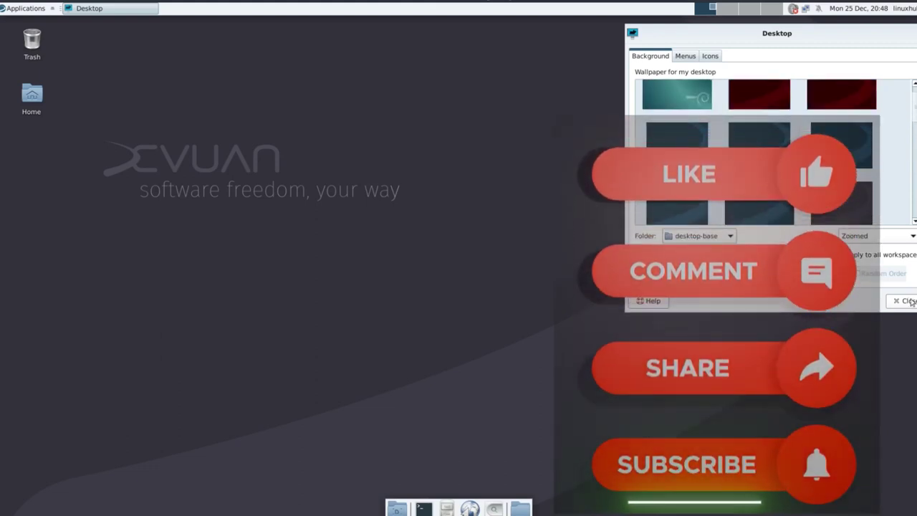
{"action": "left_click", "coordinate": [904, 301]}
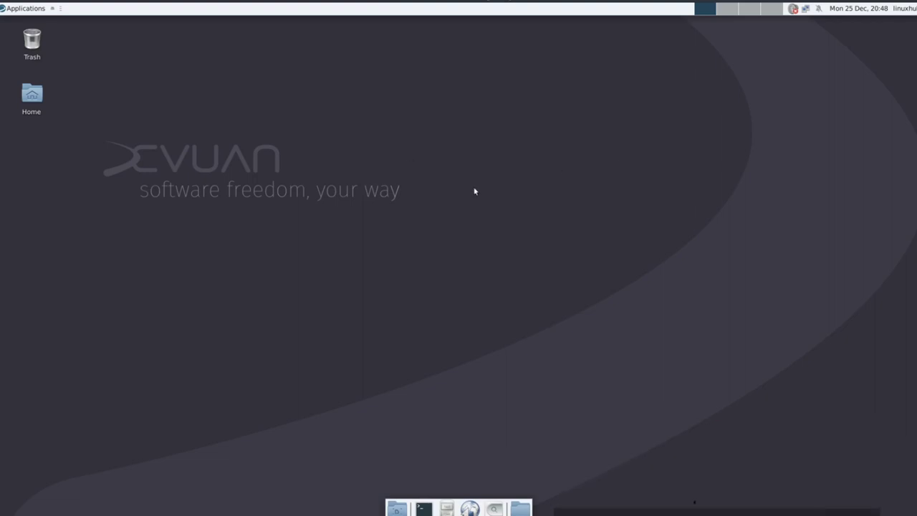